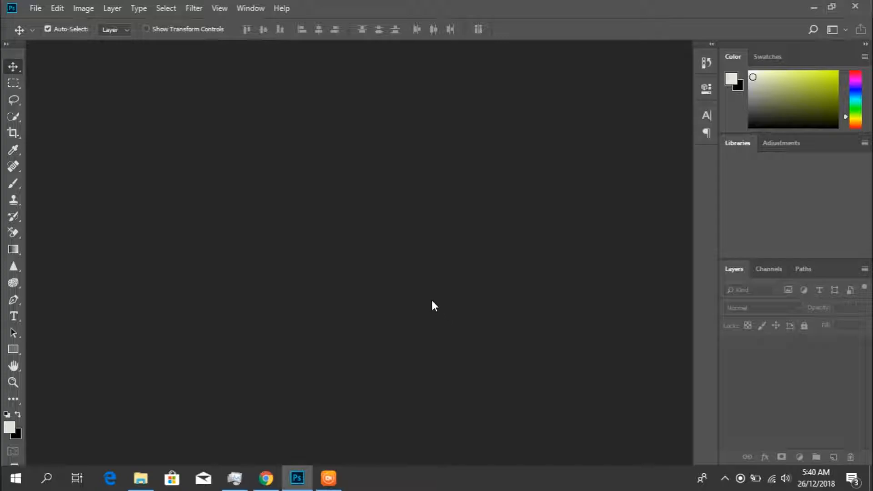
# Step: Open the OCDBV80 image from the Downloads folder in Photoshop and inspect the woman's hair
pyautogui.click(141, 478)
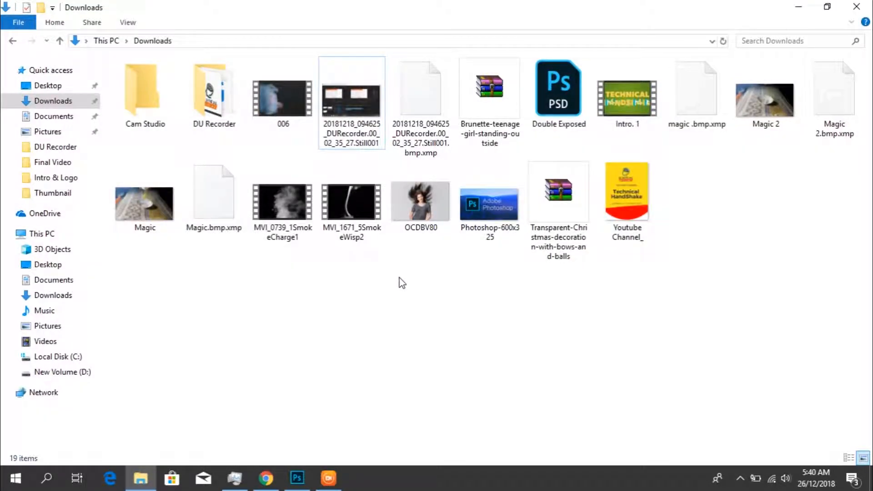
pyautogui.moveTo(422, 197); pyautogui.dragTo(356, 328)
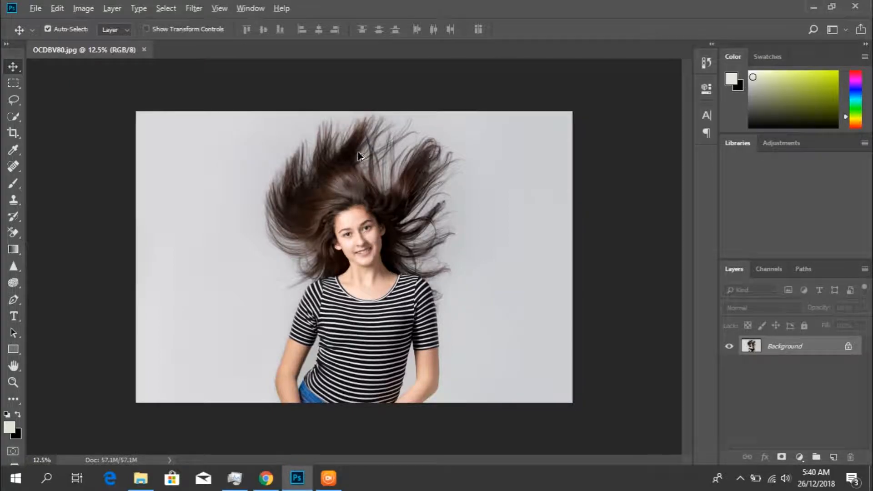
pyautogui.scroll(2, 351, 178)
pyautogui.scroll(1, 347, 164)
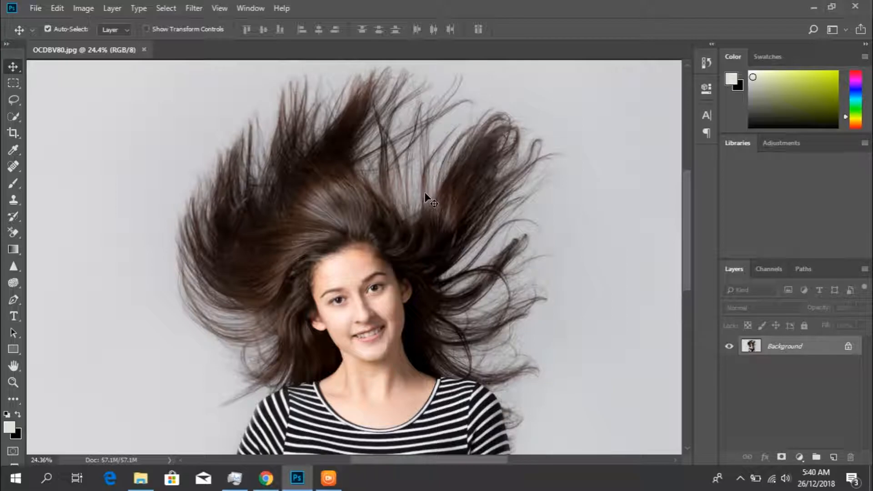
pyautogui.scroll(-3, 405, 185)
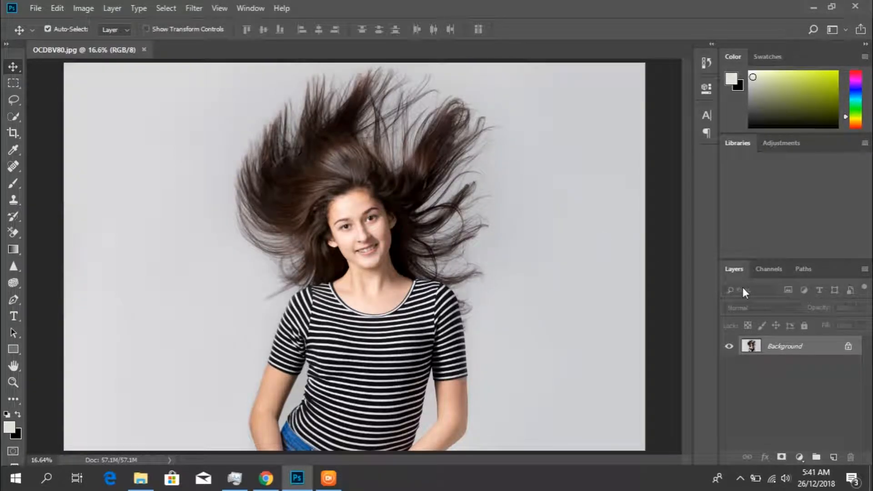
# Step: Duplicate the Blue channel of the photo and keep only the duplicate active for editing
pyautogui.click(769, 269)
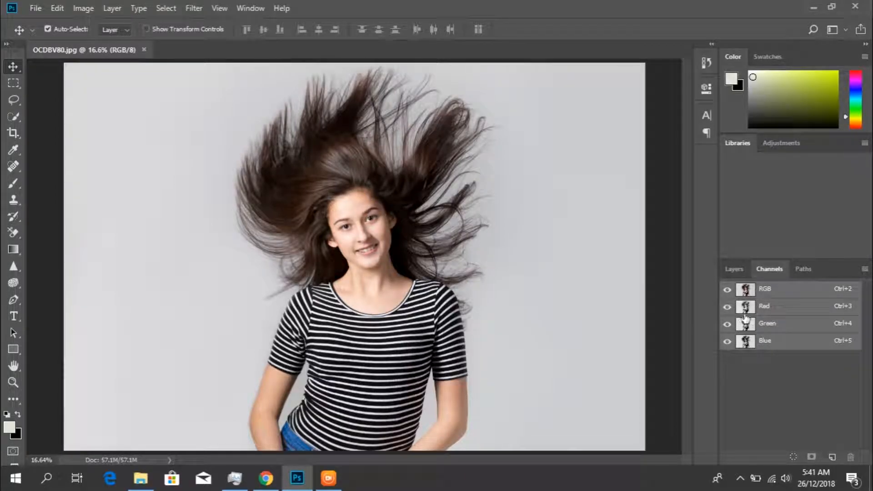
pyautogui.moveTo(769, 343); pyautogui.dragTo(834, 457)
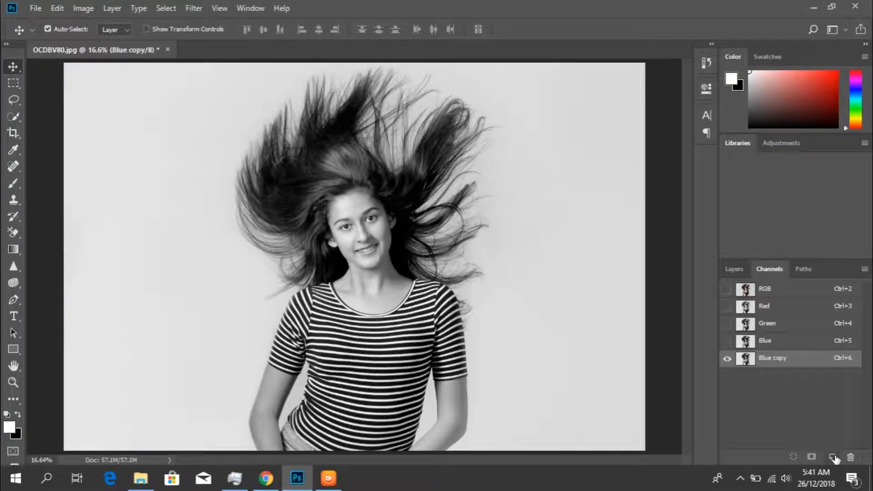
pyautogui.hotkey('ctrl', '-')
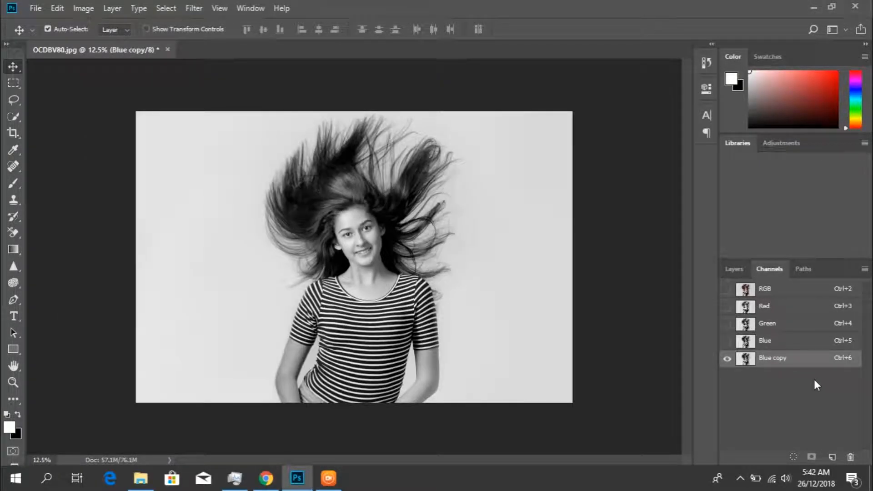
pyautogui.click(728, 289)
pyautogui.click(726, 291)
# Step: Darken the Blue copy channel with a Levels adjustment, setting the black input level to 154
pyautogui.hotkey('ctrl', 'l')
pyautogui.press('ctrl')
pyautogui.hotkey('ctrl', 'l')
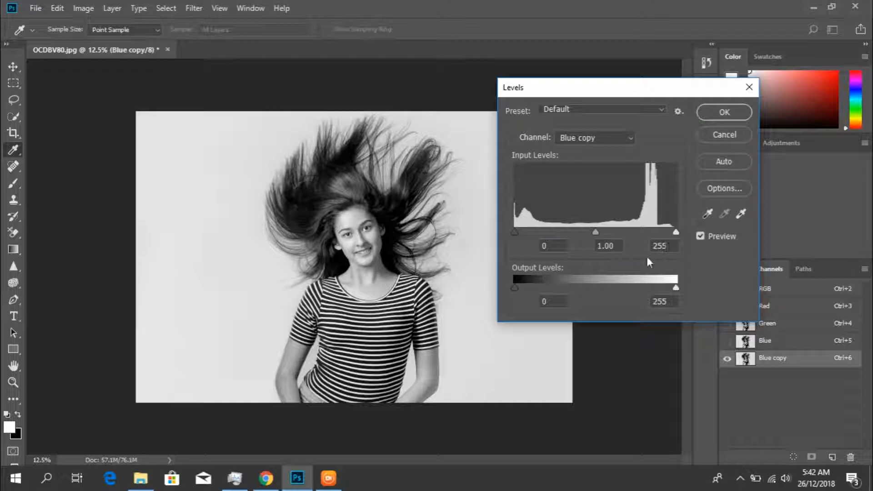
pyautogui.moveTo(515, 233)
pyautogui.mouseDown()
pyautogui.moveTo(662, 231)
pyautogui.moveTo(510, 229)
pyautogui.mouseUp()
pyautogui.moveTo(674, 231)
pyautogui.mouseDown()
pyautogui.moveTo(535, 233)
pyautogui.moveTo(683, 227)
pyautogui.mouseUp()
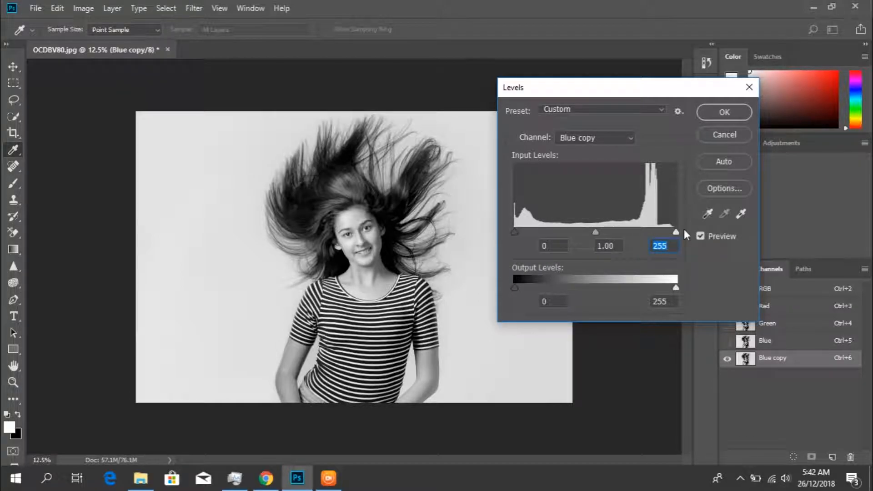
pyautogui.click(516, 234)
pyautogui.moveTo(517, 232); pyautogui.dragTo(605, 233)
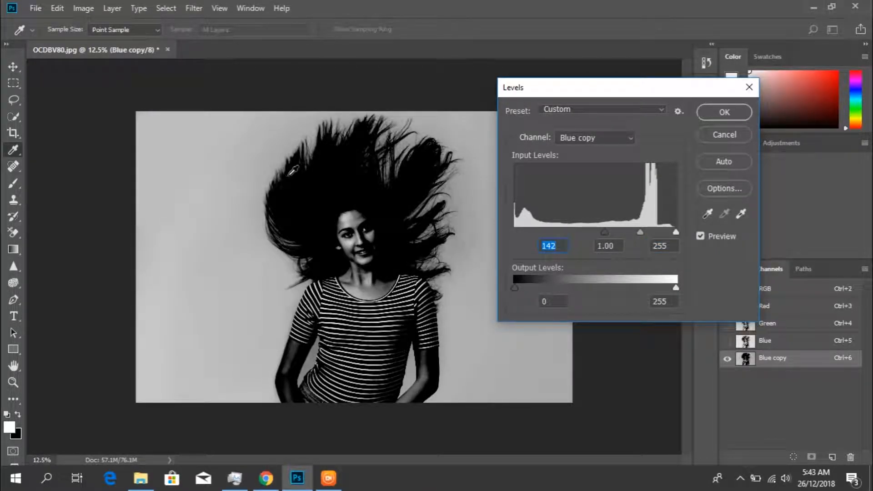
pyautogui.moveTo(605, 233); pyautogui.dragTo(495, 233)
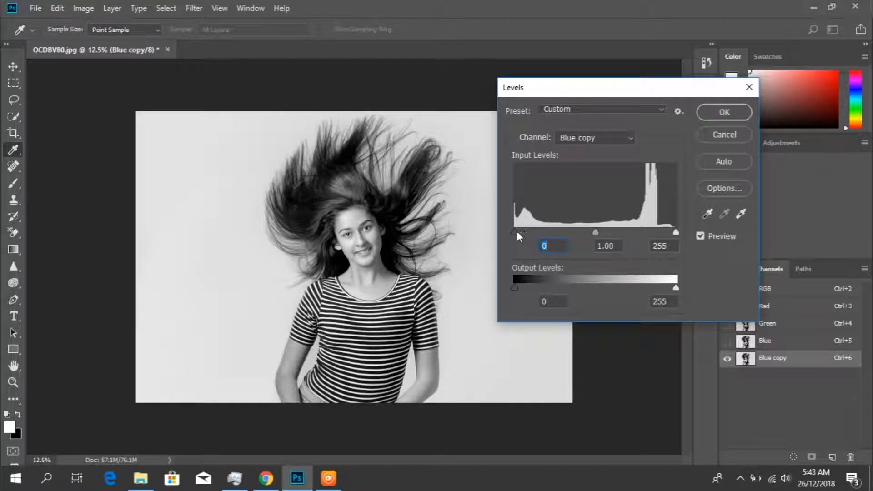
pyautogui.moveTo(513, 232); pyautogui.dragTo(541, 231)
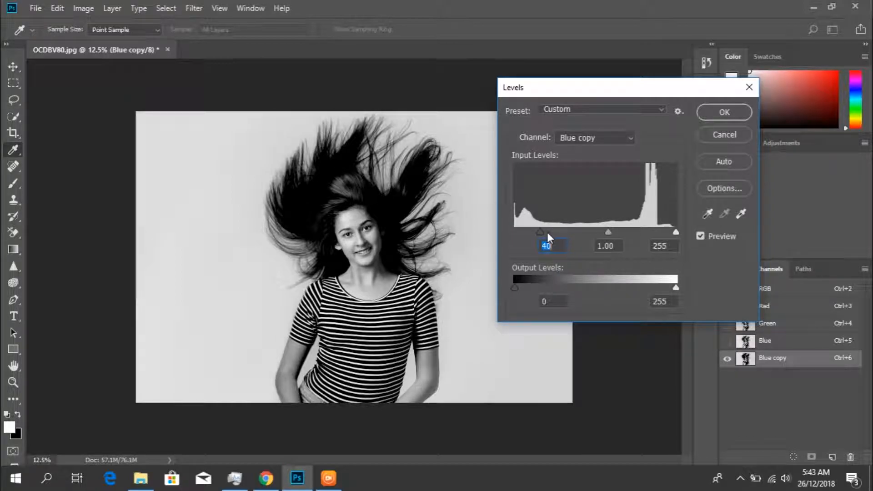
pyautogui.moveTo(540, 232); pyautogui.dragTo(613, 227)
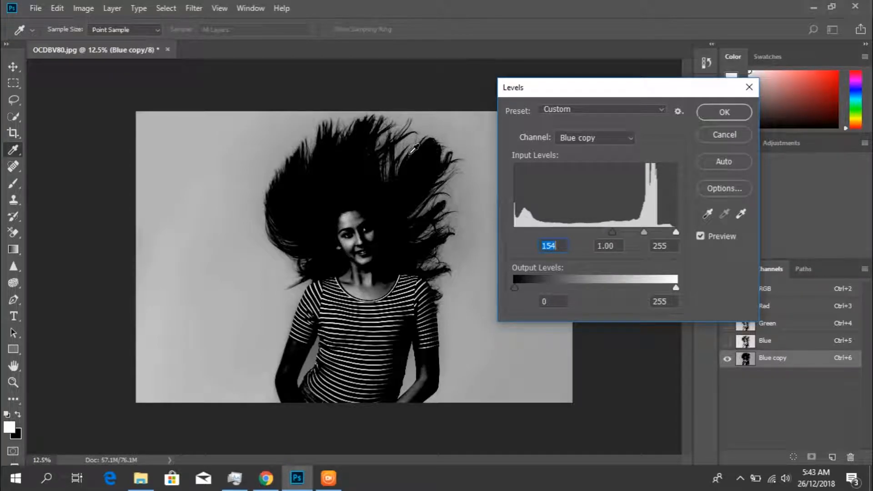
pyautogui.click(718, 113)
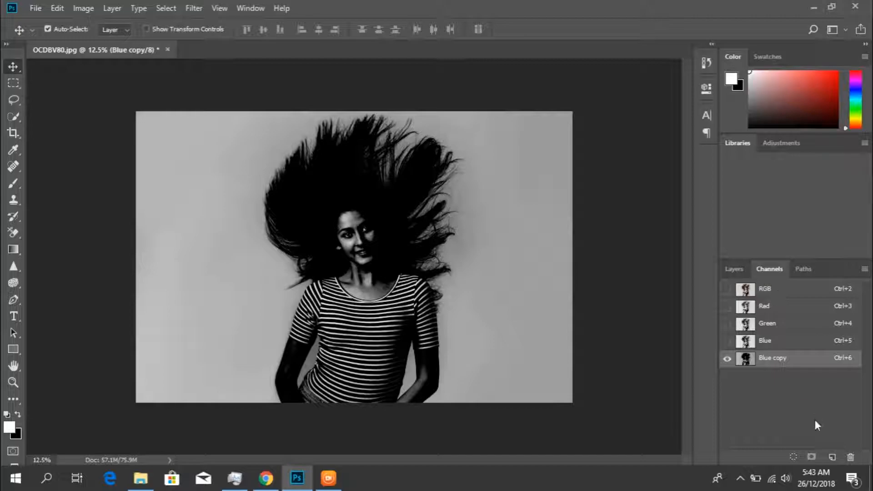
# Step: Load the Blue copy channel as a selection and turn it into a layer mask on the Background layer
pyautogui.keyDown('ctrl'); pyautogui.click(750, 361); pyautogui.keyUp('ctrl')
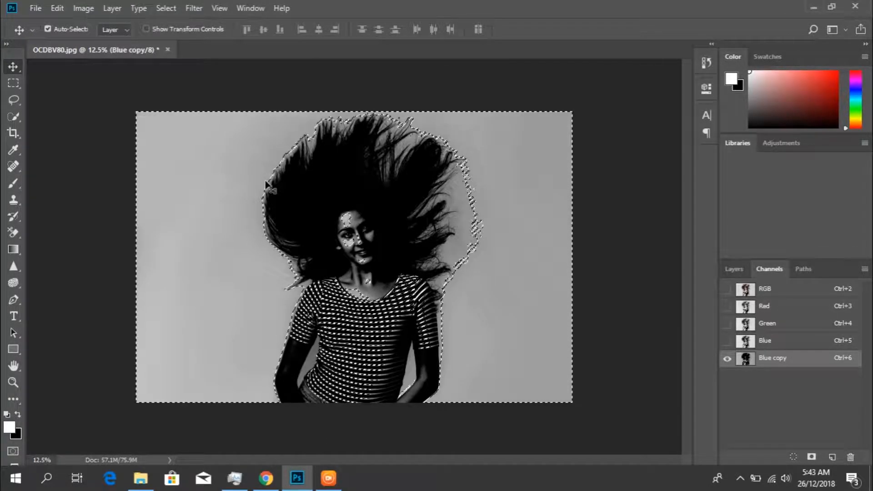
pyautogui.click(735, 269)
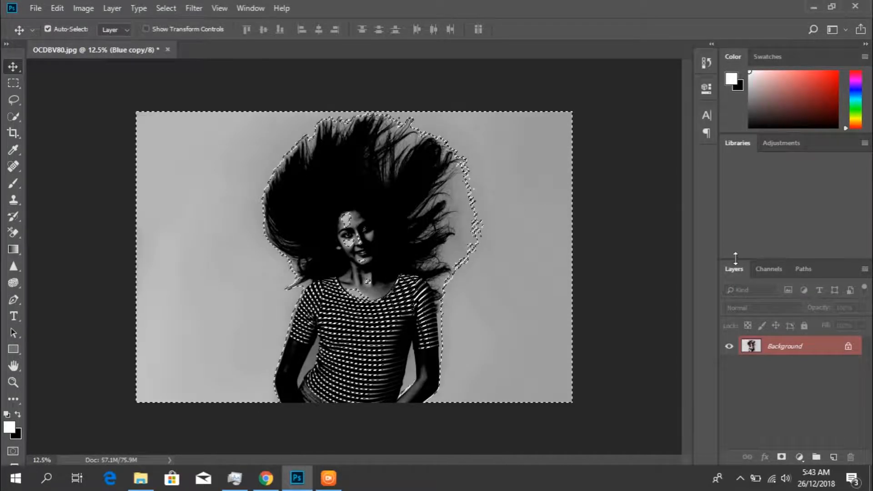
pyautogui.click(782, 458)
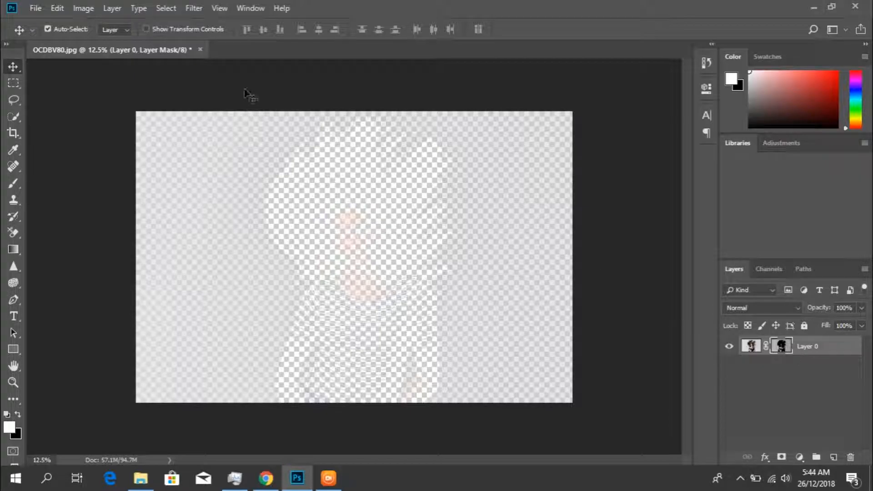
# Step: Invert the layer mask so that it reveals the woman instead of the backdrop
pyautogui.click(80, 10)
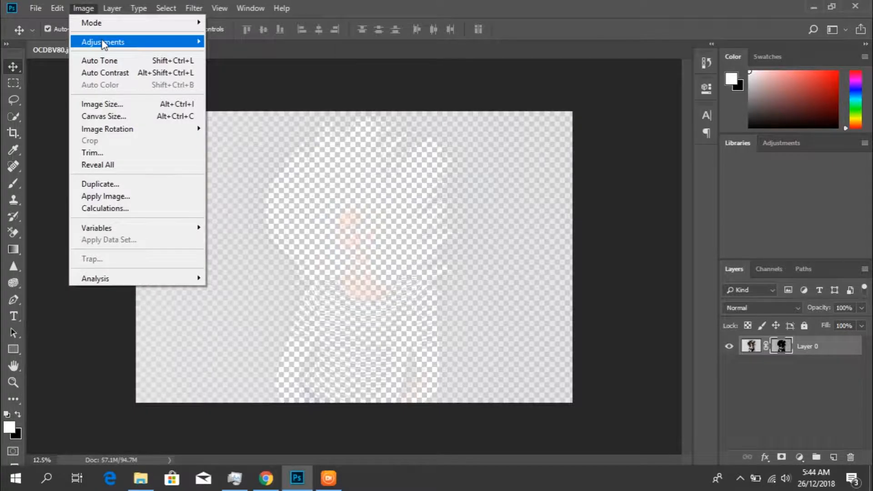
pyautogui.moveTo(103, 43)
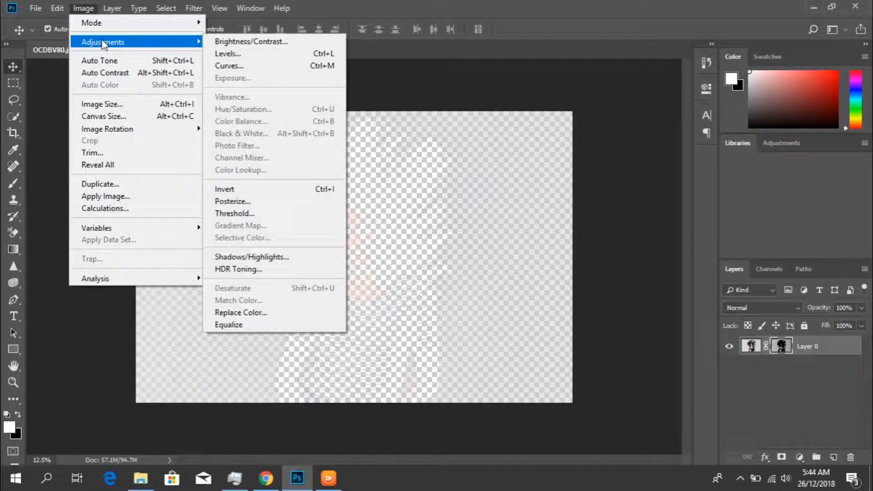
pyautogui.click(262, 191)
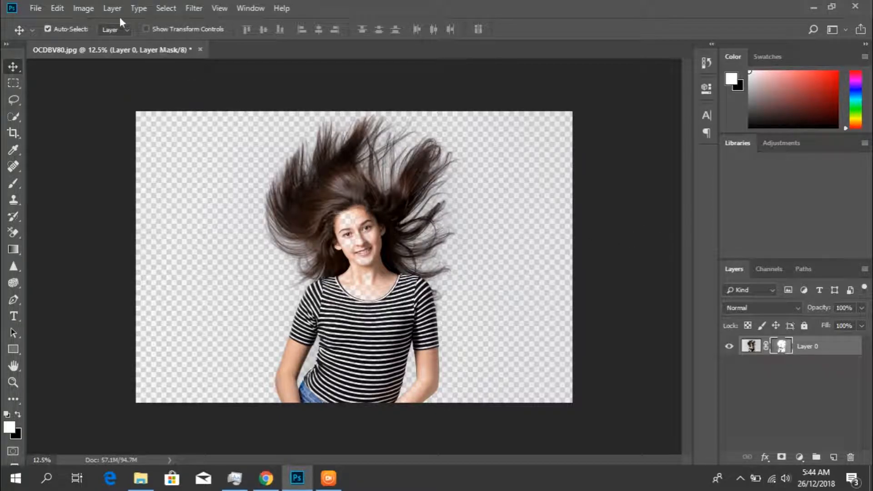
pyautogui.click(86, 9)
pyautogui.moveTo(105, 41)
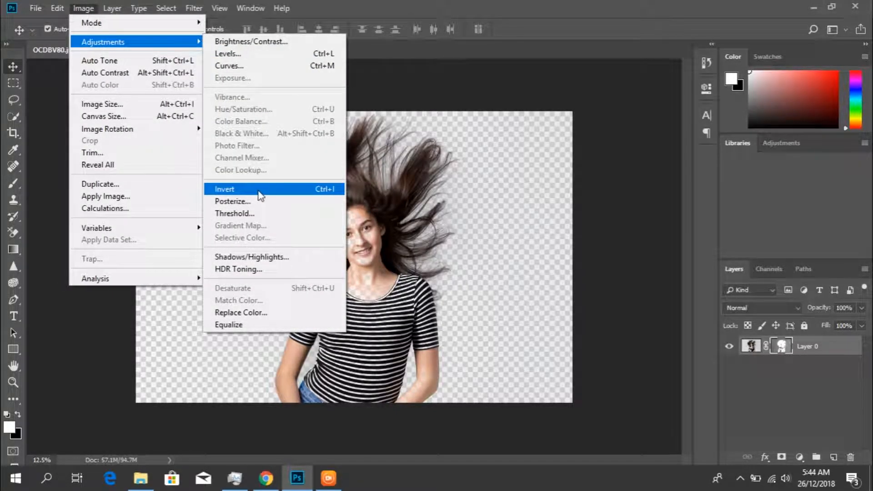
pyautogui.click(415, 79)
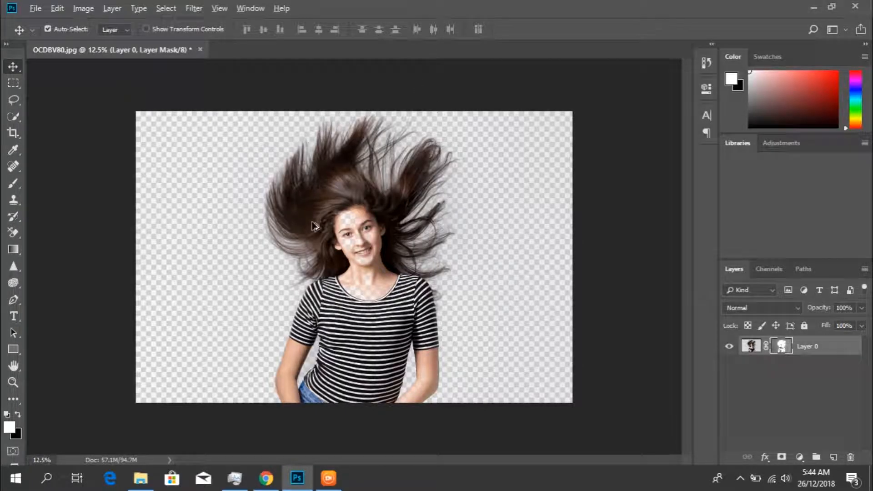
# Step: Paint white on the layer mask over the woman's face, neck and chest with a 200 px soft brush to restore the see-through skin
pyautogui.scroll(5, 342, 230)
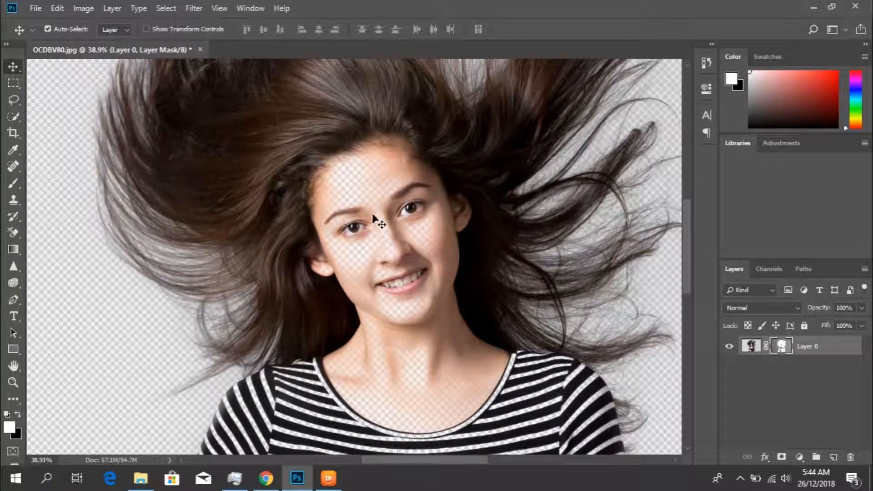
pyautogui.scroll(-5, 391, 222)
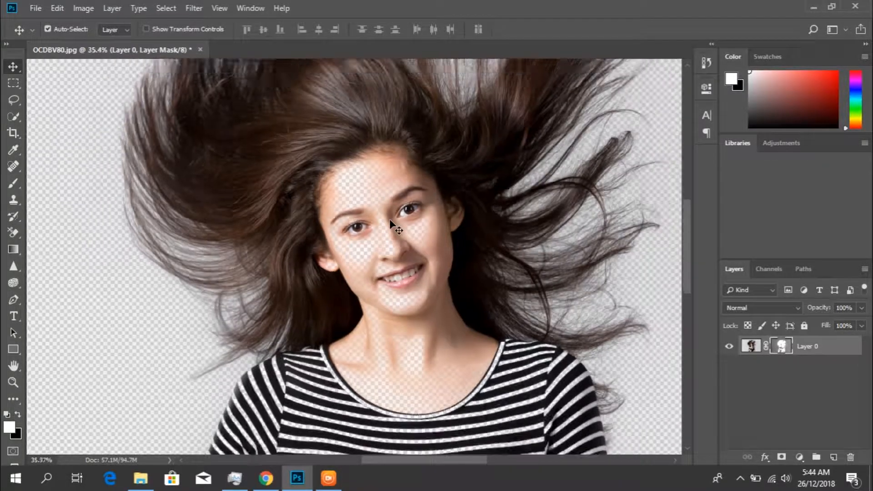
pyautogui.scroll(-1, 391, 223)
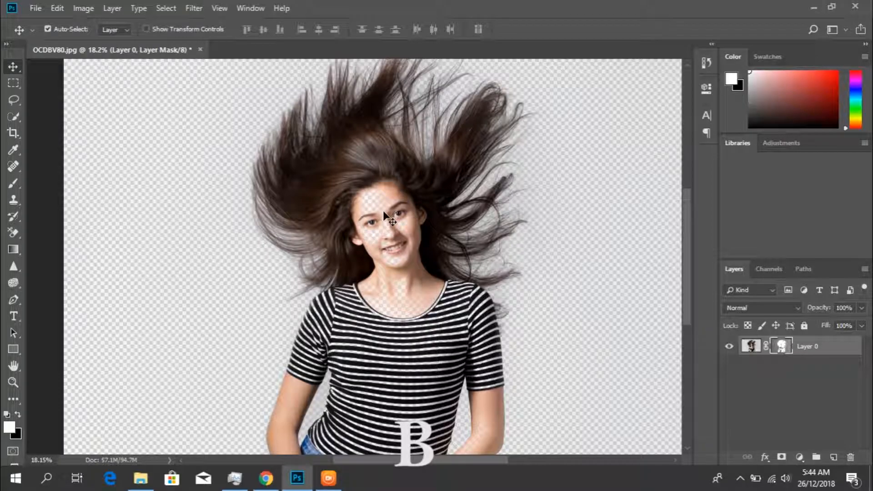
pyautogui.press('b')
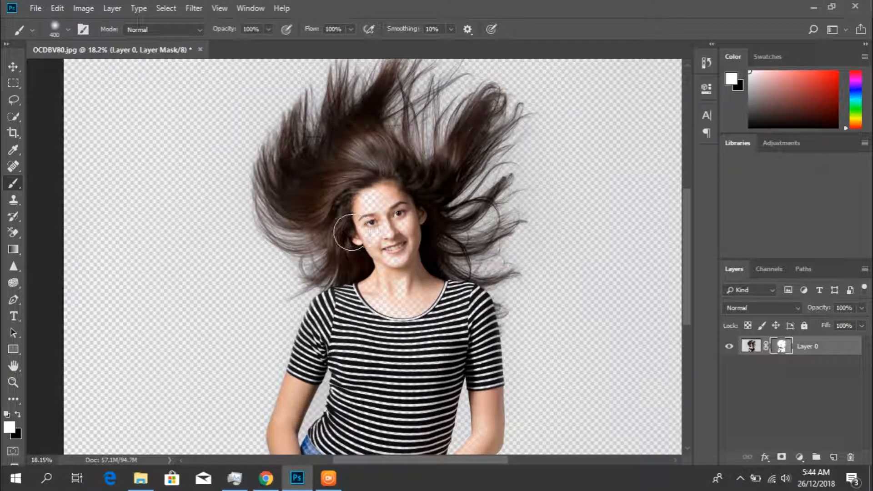
pyautogui.scroll(1, 397, 238)
pyautogui.press('[')
pyautogui.press('[')
pyautogui.press('[')
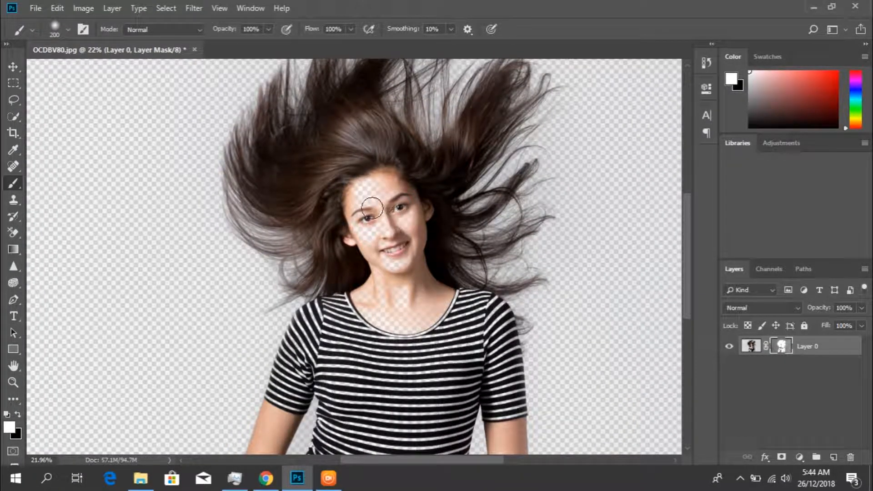
pyautogui.scroll(1, 375, 203)
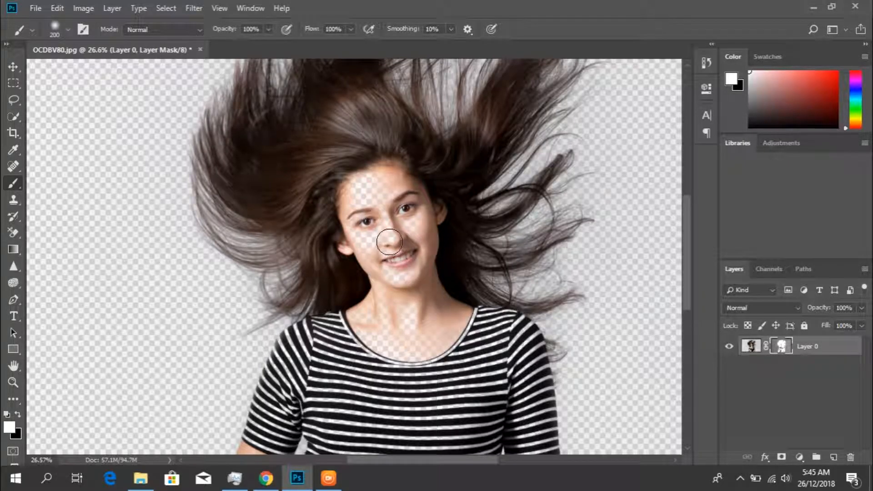
pyautogui.moveTo(368, 195)
pyautogui.mouseDown()
pyautogui.moveTo(389, 190)
pyautogui.moveTo(391, 208)
pyautogui.moveTo(414, 235)
pyautogui.moveTo(364, 238)
pyautogui.moveTo(403, 294)
pyautogui.moveTo(402, 279)
pyautogui.moveTo(385, 326)
pyautogui.moveTo(390, 340)
pyautogui.moveTo(426, 360)
pyautogui.moveTo(398, 353)
pyautogui.moveTo(394, 317)
pyautogui.moveTo(449, 338)
pyautogui.moveTo(375, 331)
pyautogui.moveTo(364, 319)
pyautogui.moveTo(368, 331)
pyautogui.moveTo(453, 321)
pyautogui.mouseUp()
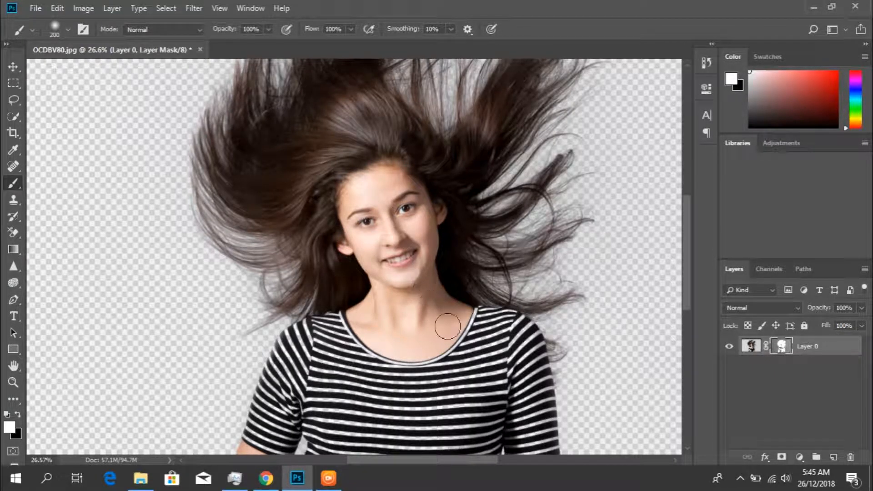
pyautogui.scroll(-3, 475, 357)
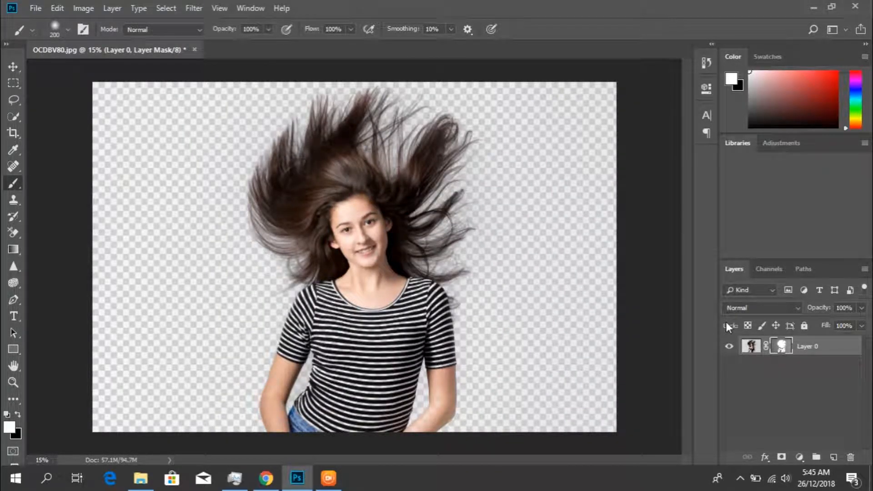
# Step: Add a Solid Color fill layer in olive green a1bb2b and place it beneath Layer 0
pyautogui.click(13, 67)
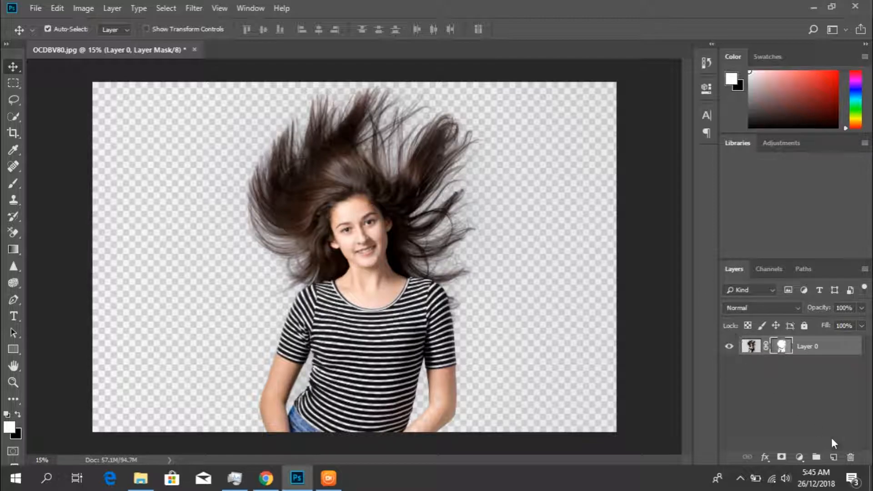
pyautogui.click(799, 457)
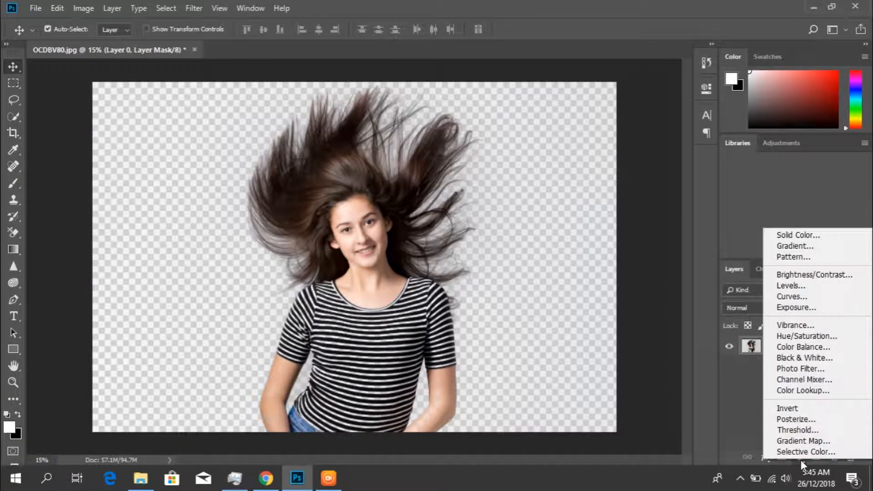
pyautogui.click(787, 235)
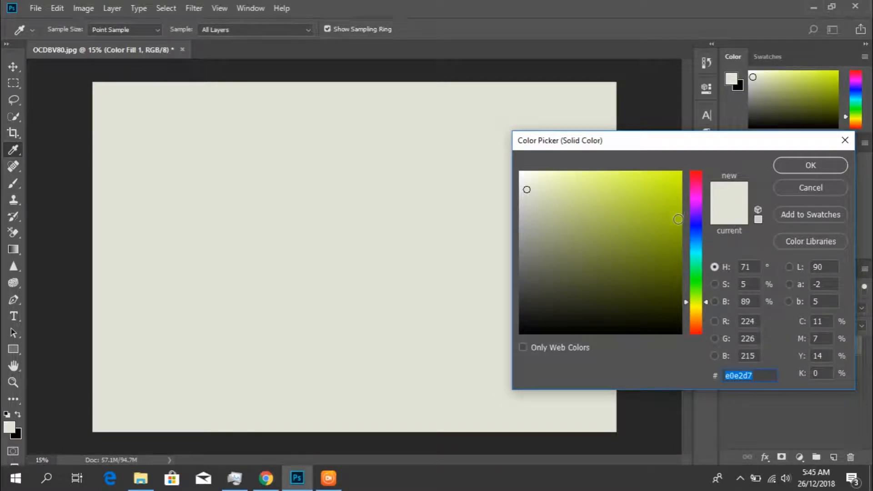
pyautogui.click(645, 215)
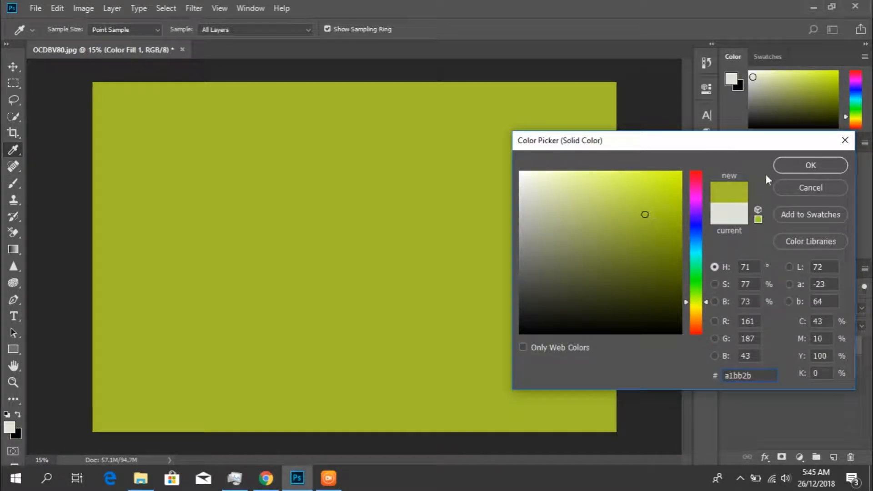
pyautogui.click(784, 168)
pyautogui.moveTo(750, 348); pyautogui.dragTo(750, 377)
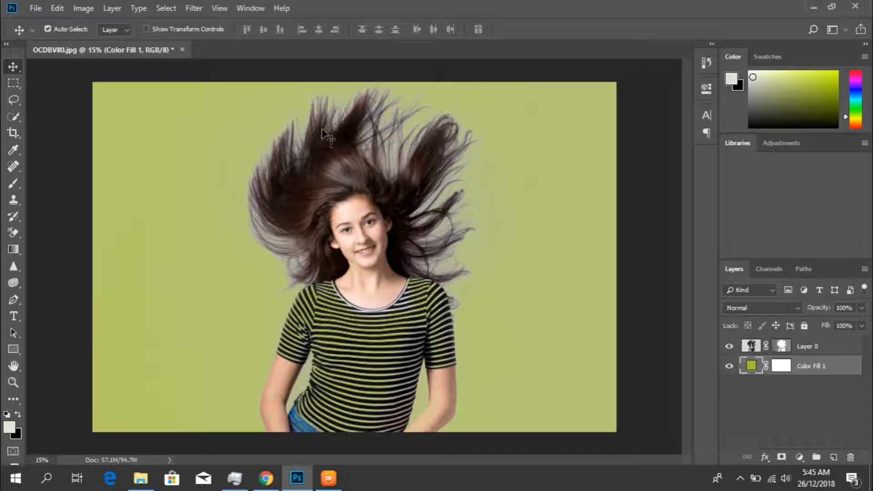
# Step: Try lime d1ff01, red ff0107 and pinkish grey b4a5a6 as the fill colour of the Color Fill 1 layer
pyautogui.scroll(5, 323, 121)
pyautogui.scroll(-4, 305, 141)
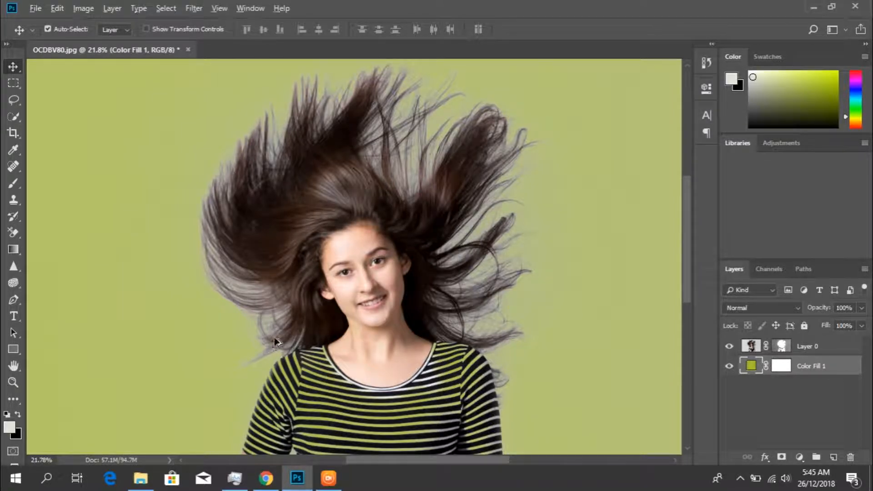
pyautogui.scroll(-2, 276, 341)
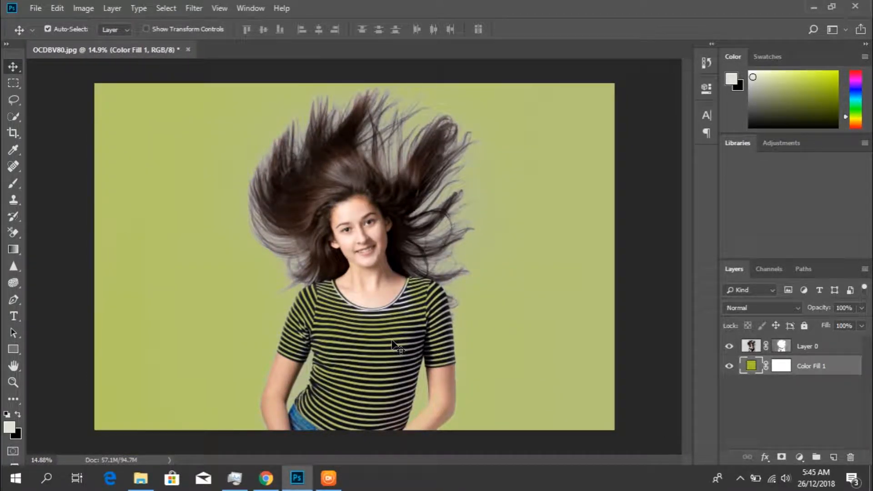
pyautogui.doubleClick(751, 366)
pyautogui.click(681, 171)
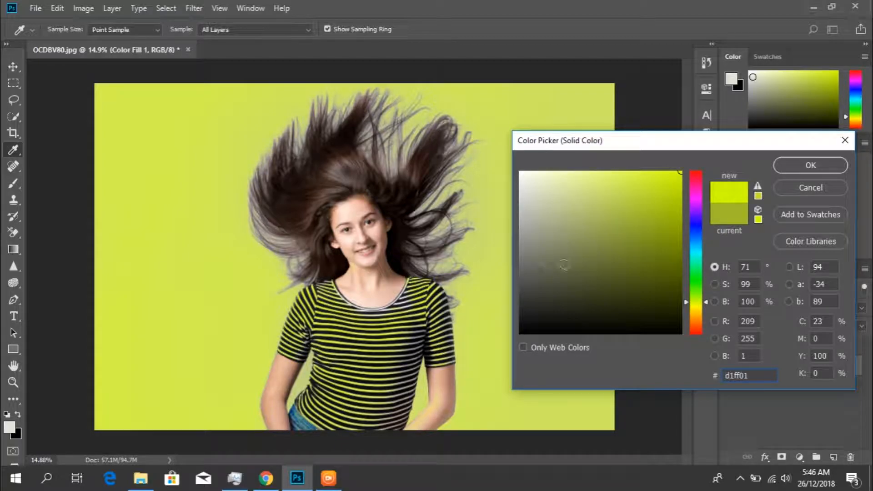
pyautogui.click(696, 171)
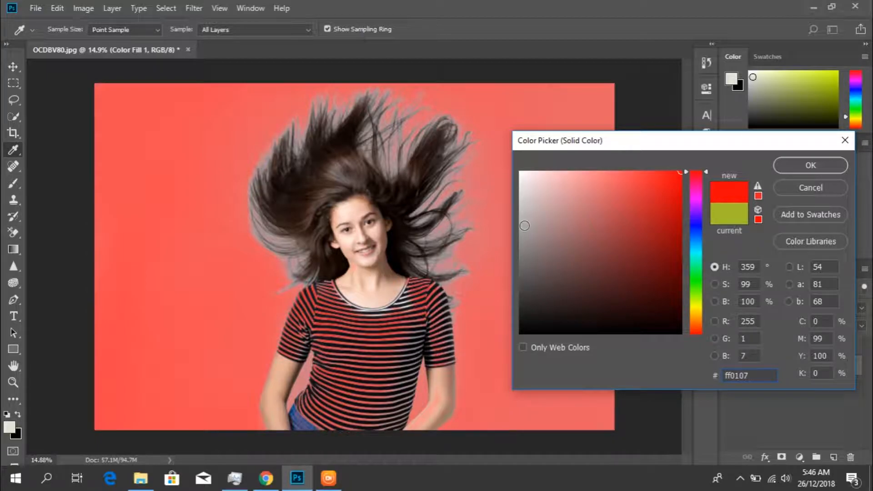
pyautogui.click(525, 225)
pyautogui.click(533, 219)
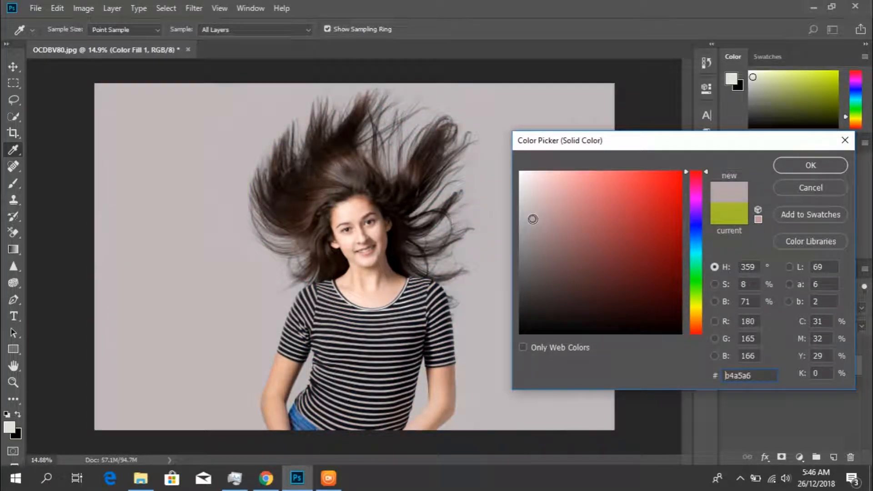
# Step: Try greys c2c5b8, 898a86 and 8c8e81 and pale green c2ca93 behind the woman, and settle on a saturated yellow-green fill
pyautogui.click(699, 301)
pyautogui.click(530, 208)
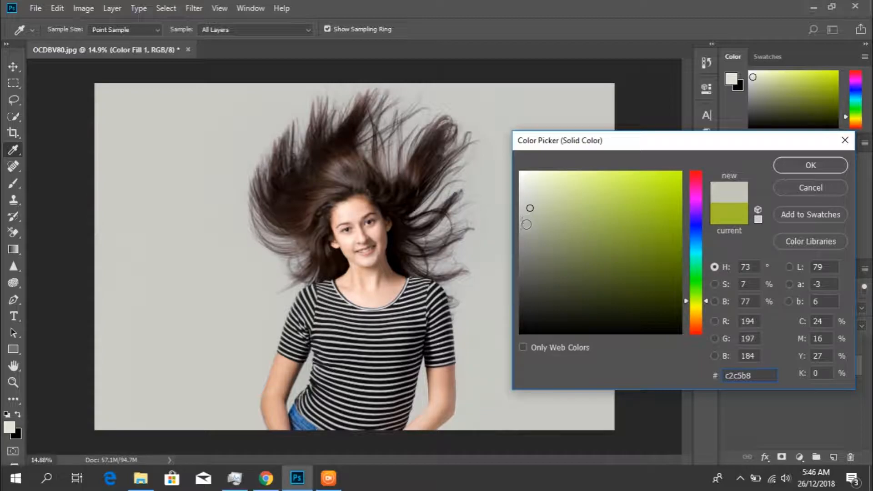
pyautogui.click(524, 246)
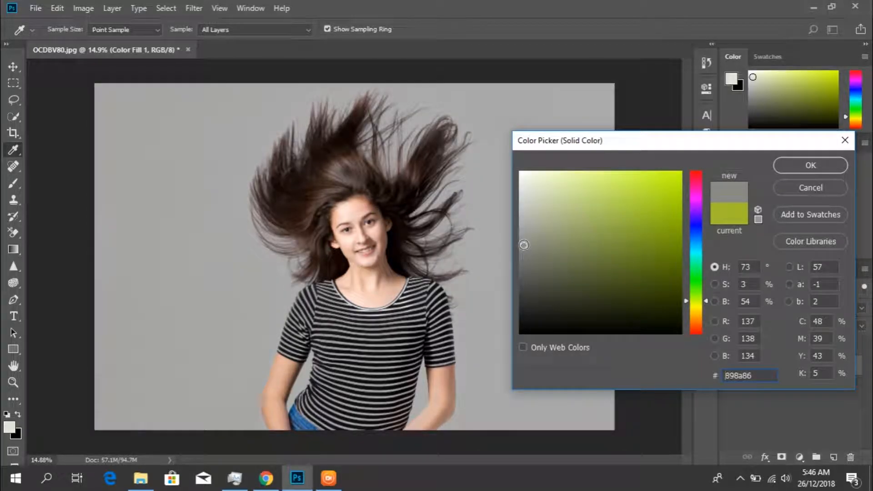
pyautogui.click(694, 302)
pyautogui.click(564, 205)
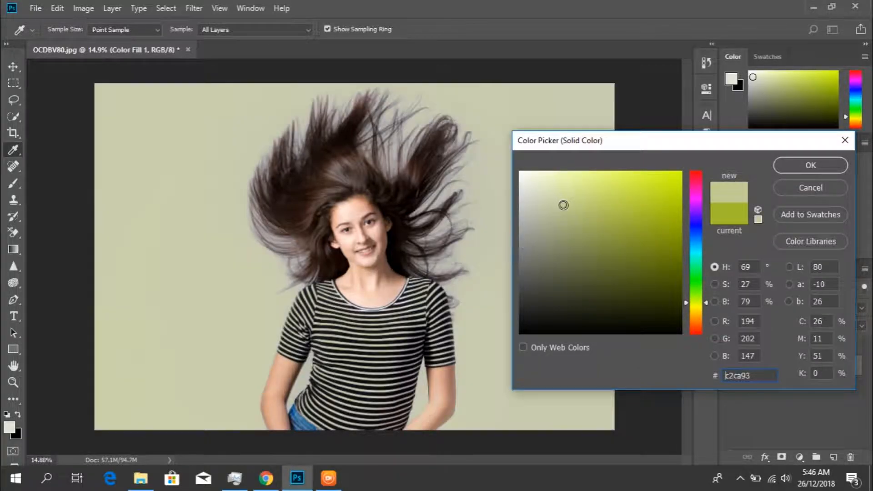
pyautogui.click(535, 243)
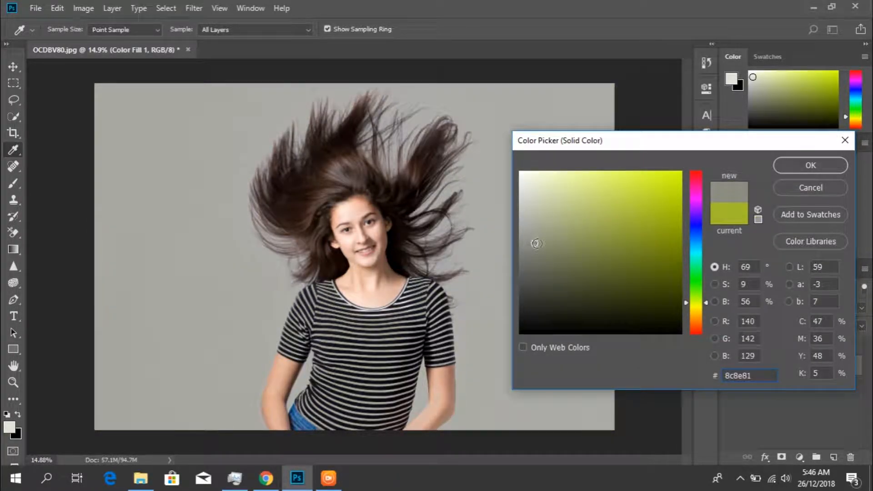
pyautogui.click(674, 199)
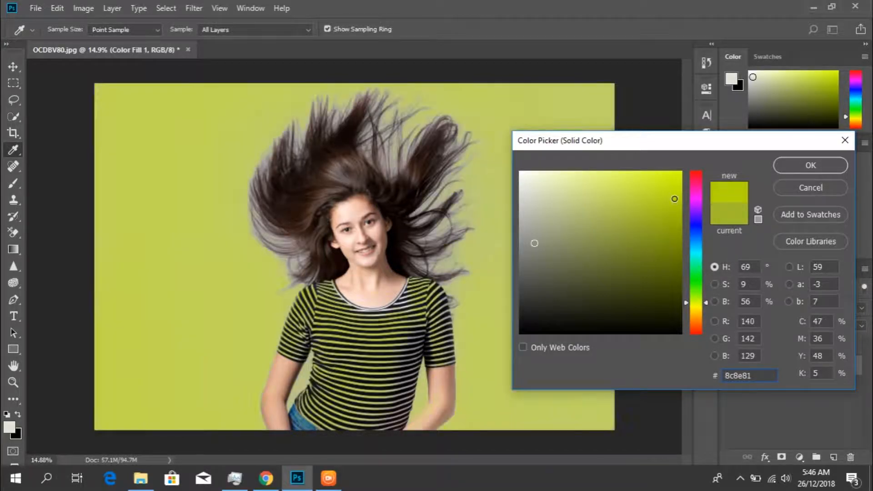
pyautogui.click(811, 165)
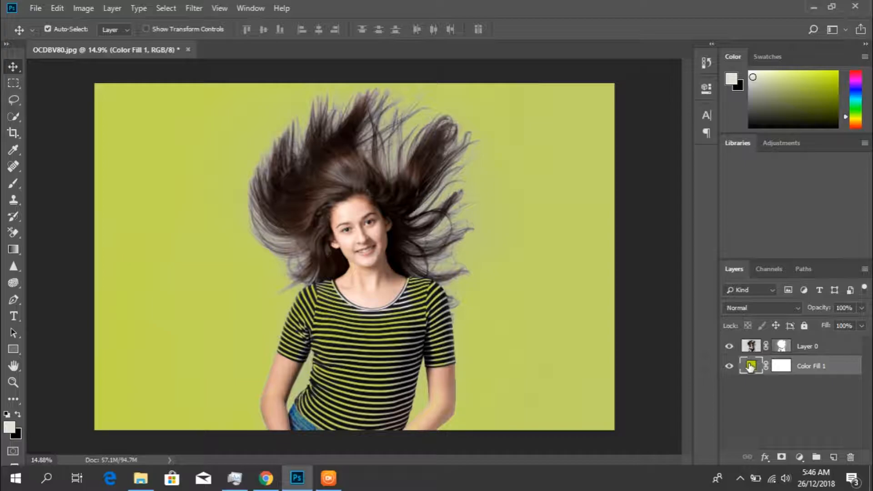
# Step: Delete the Color Fill 1 layer so that only the masked Layer 0 remains over transparency
pyautogui.press('Delete')
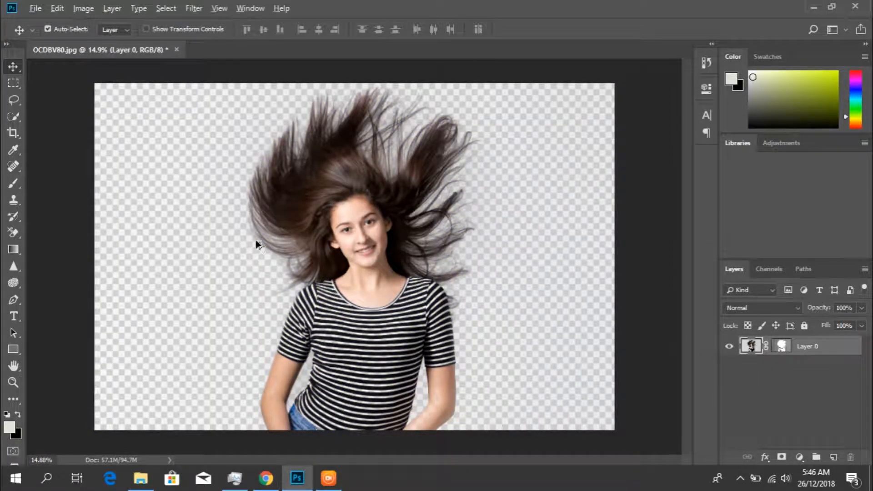
pyautogui.scroll(2, 279, 241)
pyautogui.scroll(-1, 280, 241)
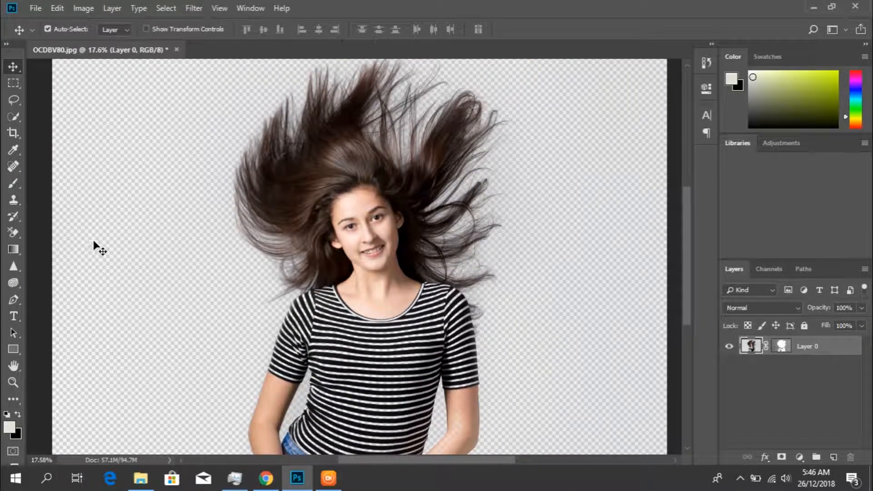
# Step: Choose the Background Eraser Tool with Discontiguous limits and 10% tolerance
pyautogui.click(15, 234)
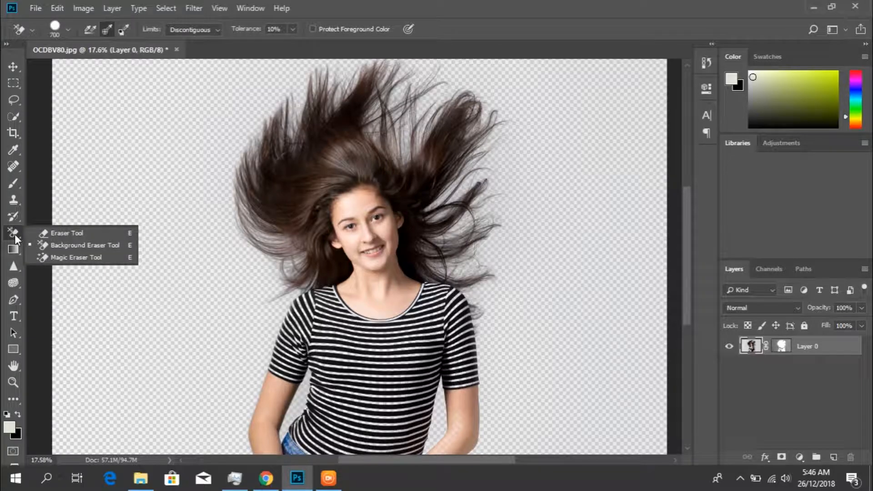
pyautogui.click(59, 247)
pyautogui.click(217, 32)
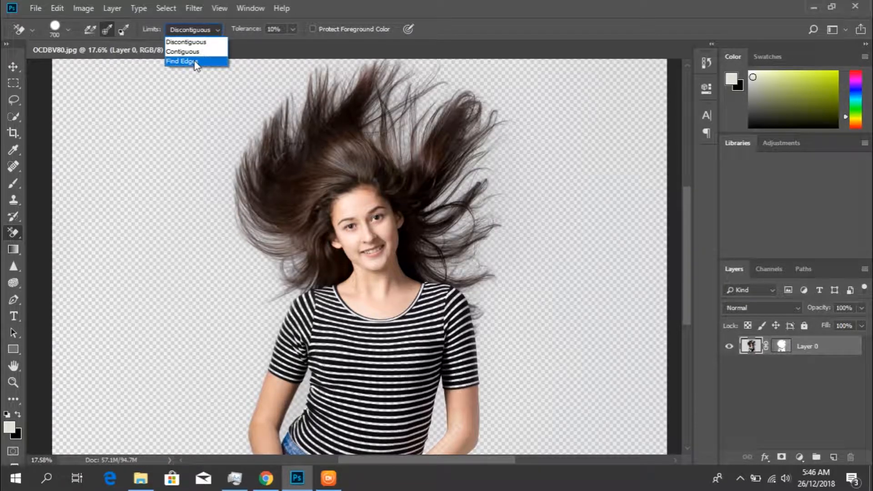
pyautogui.click(195, 41)
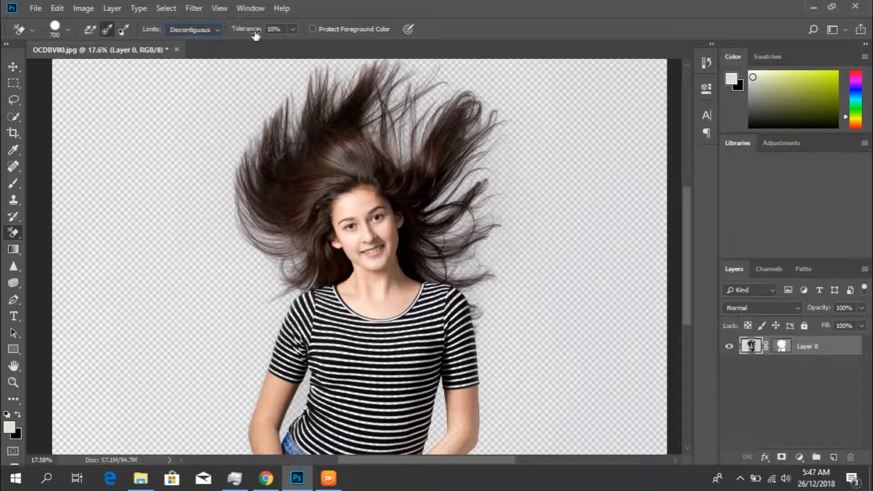
pyautogui.click(279, 29)
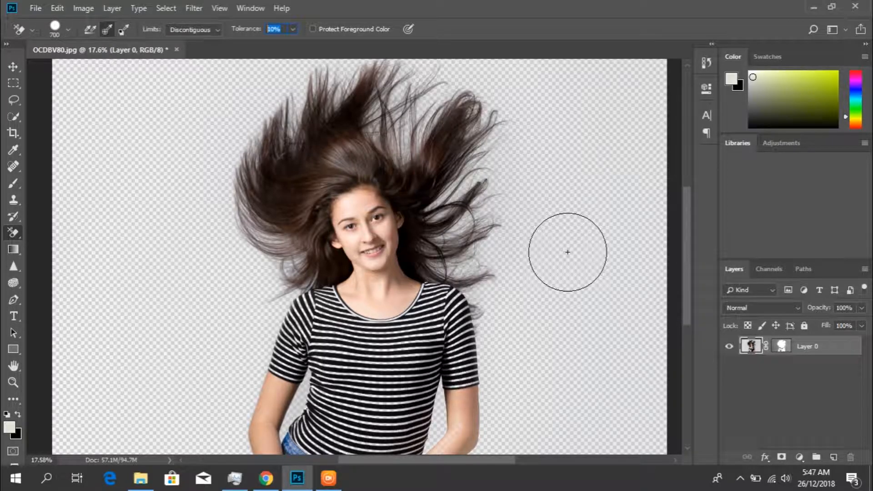
# Step: Try the Background Eraser with the sample taken from the woman's skin, and undo the erasing
pyautogui.click(381, 305)
pyautogui.moveTo(381, 305)
pyautogui.mouseDown()
pyautogui.moveTo(369, 286)
pyautogui.moveTo(357, 211)
pyautogui.moveTo(382, 364)
pyautogui.moveTo(478, 419)
pyautogui.moveTo(291, 419)
pyautogui.mouseUp()
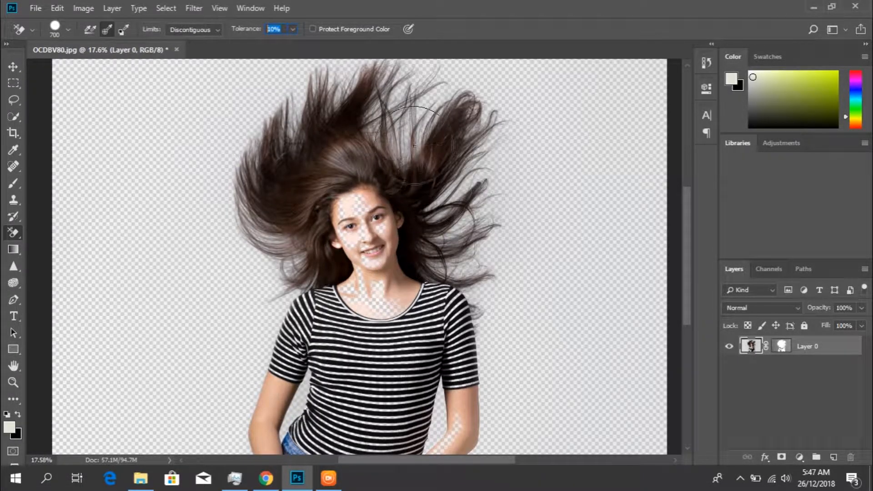
pyautogui.press('Return')
pyautogui.hotkey('ctrl', 'z')
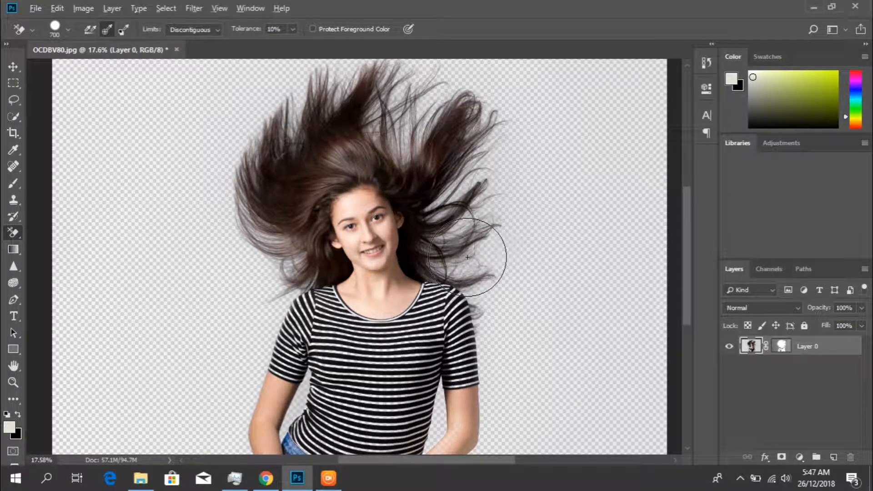
# Step: Erase the leftover backdrop between and around the flying hair strands on Layer 0 with the 700 px Background Eraser
pyautogui.scroll(1, 467, 257)
pyautogui.moveTo(421, 208)
pyautogui.mouseDown()
pyautogui.moveTo(424, 269)
pyautogui.moveTo(418, 256)
pyautogui.mouseUp()
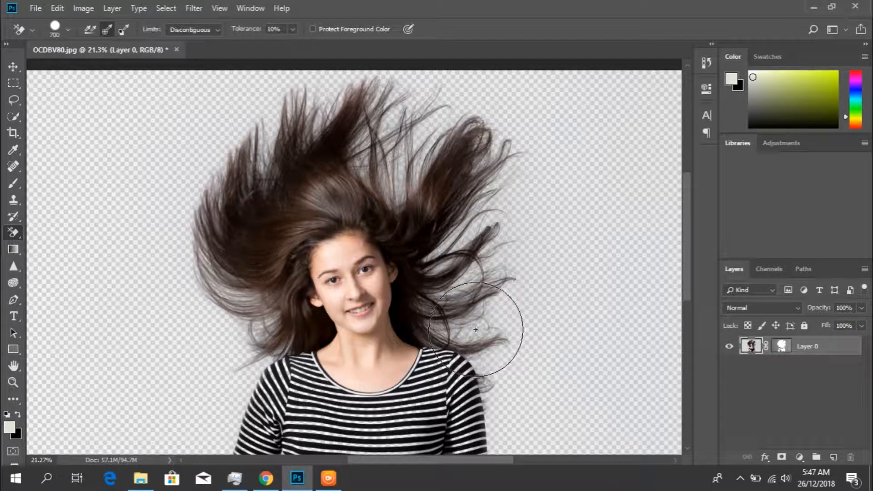
pyautogui.moveTo(489, 331)
pyautogui.mouseDown()
pyautogui.moveTo(465, 164)
pyautogui.moveTo(367, 121)
pyautogui.moveTo(395, 120)
pyautogui.moveTo(416, 162)
pyautogui.moveTo(390, 139)
pyautogui.moveTo(291, 129)
pyautogui.moveTo(228, 184)
pyautogui.moveTo(209, 219)
pyautogui.moveTo(210, 247)
pyautogui.moveTo(249, 336)
pyautogui.moveTo(203, 250)
pyautogui.moveTo(209, 225)
pyautogui.moveTo(247, 169)
pyautogui.moveTo(299, 135)
pyautogui.moveTo(340, 126)
pyautogui.moveTo(245, 152)
pyautogui.mouseUp()
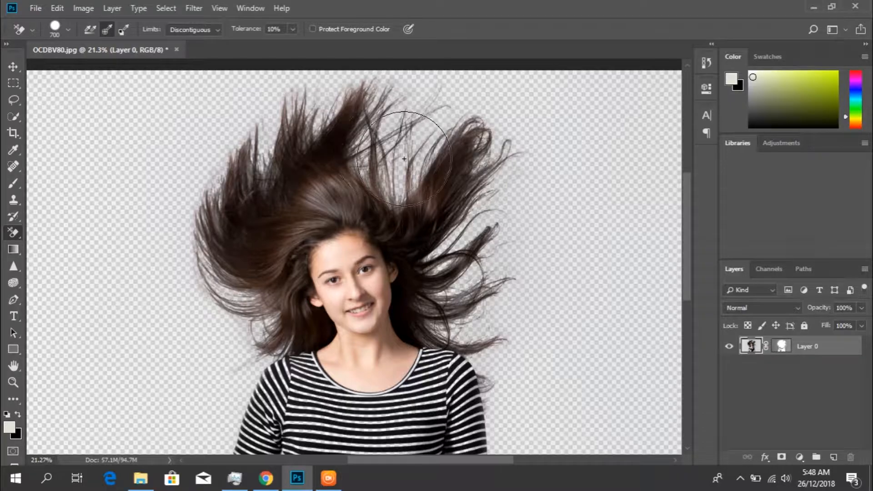
pyautogui.click(499, 389)
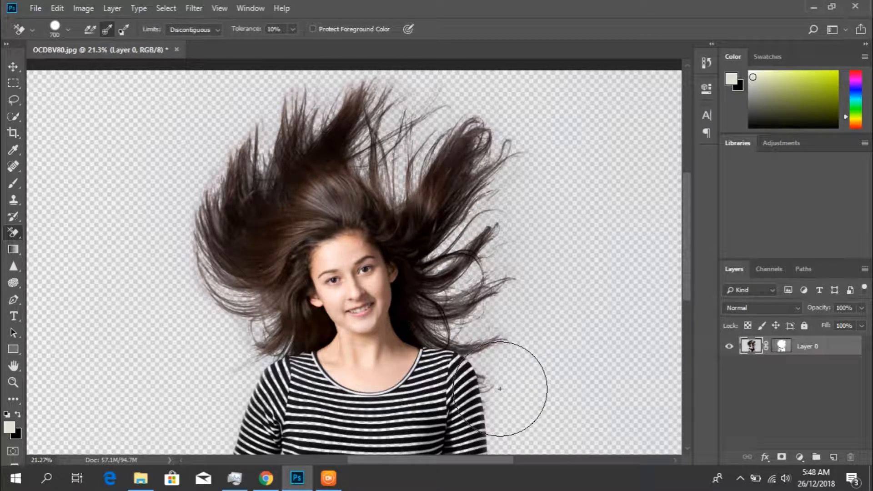
pyautogui.scroll(4, 384, 286)
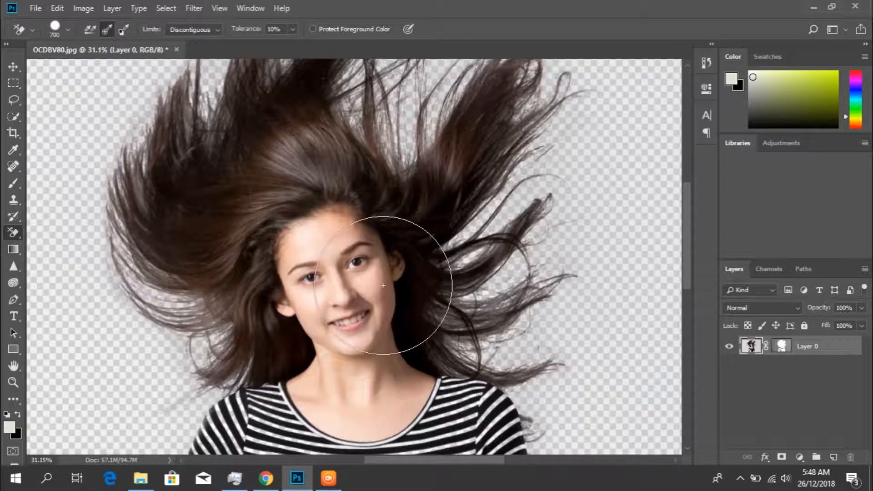
pyautogui.moveTo(212, 316); pyautogui.dragTo(342, 256)
pyautogui.moveTo(317, 299)
pyautogui.mouseDown()
pyautogui.moveTo(289, 308)
pyautogui.moveTo(305, 253)
pyautogui.moveTo(263, 198)
pyautogui.moveTo(277, 176)
pyautogui.moveTo(261, 234)
pyautogui.moveTo(299, 335)
pyautogui.moveTo(304, 258)
pyautogui.moveTo(266, 170)
pyautogui.moveTo(276, 110)
pyautogui.mouseUp()
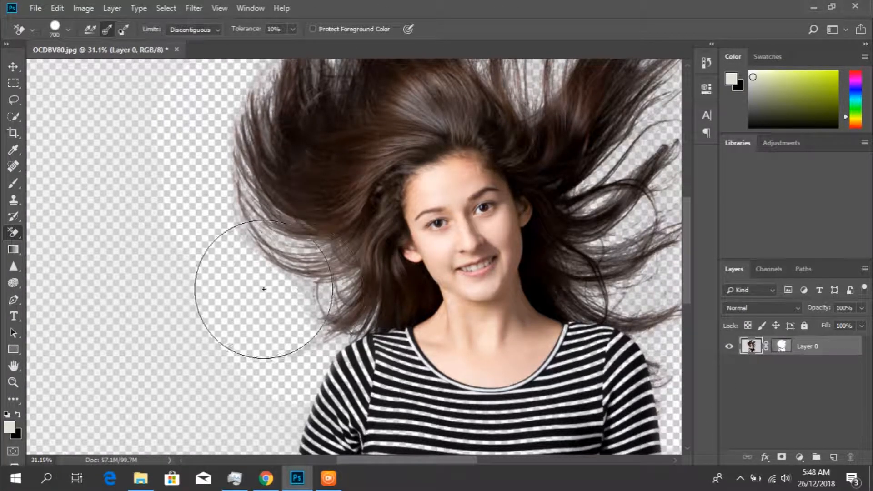
# Step: Enlarge the Background Eraser to 1200 px and erase the remaining backdrop haze on both sides of the woman
pyautogui.scroll(-3, 195, 286)
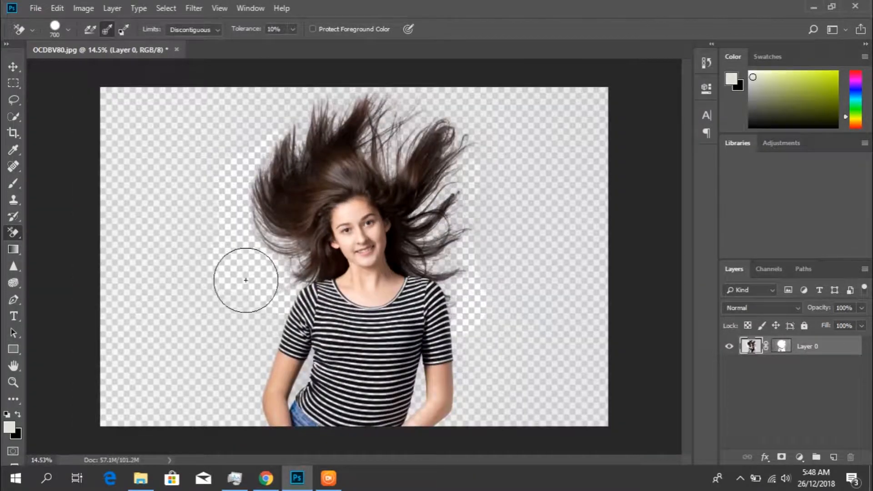
pyautogui.press(']')
pyautogui.press(']')
pyautogui.press(']')
pyautogui.press(']')
pyautogui.press(']')
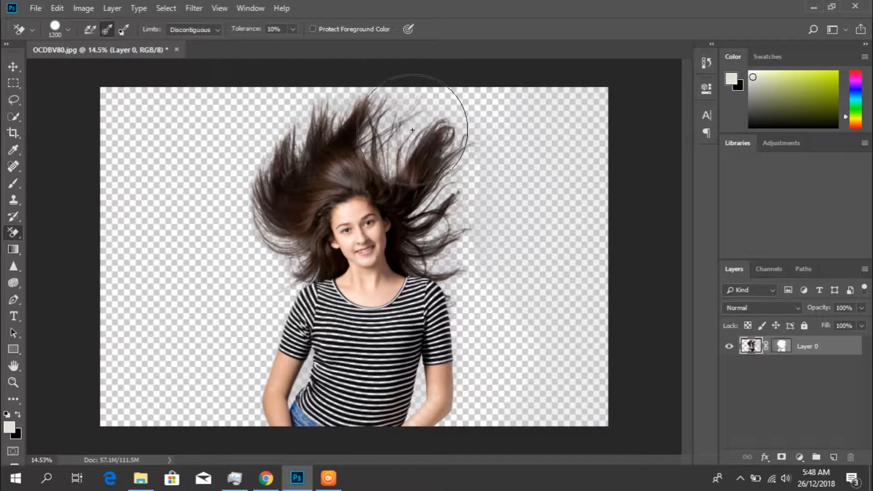
pyautogui.click(544, 130)
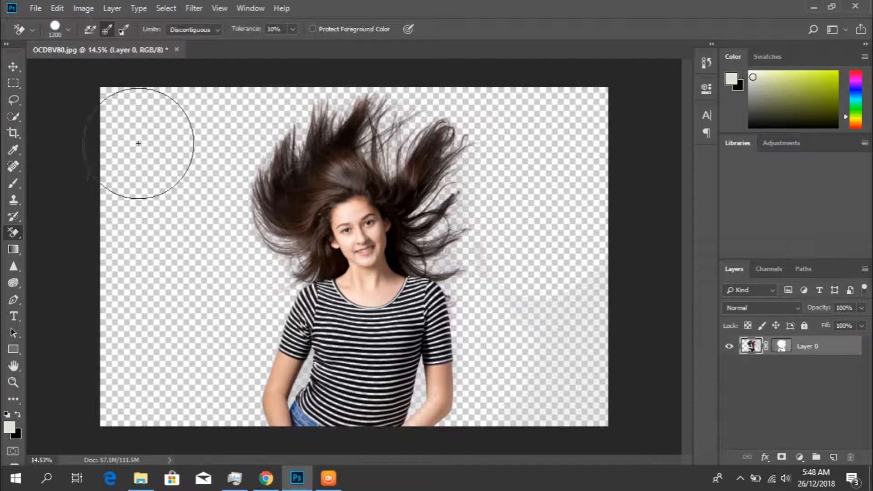
pyautogui.moveTo(488, 125)
pyautogui.mouseDown()
pyautogui.moveTo(473, 183)
pyautogui.moveTo(538, 224)
pyautogui.moveTo(586, 239)
pyautogui.moveTo(541, 315)
pyautogui.moveTo(580, 409)
pyautogui.mouseUp()
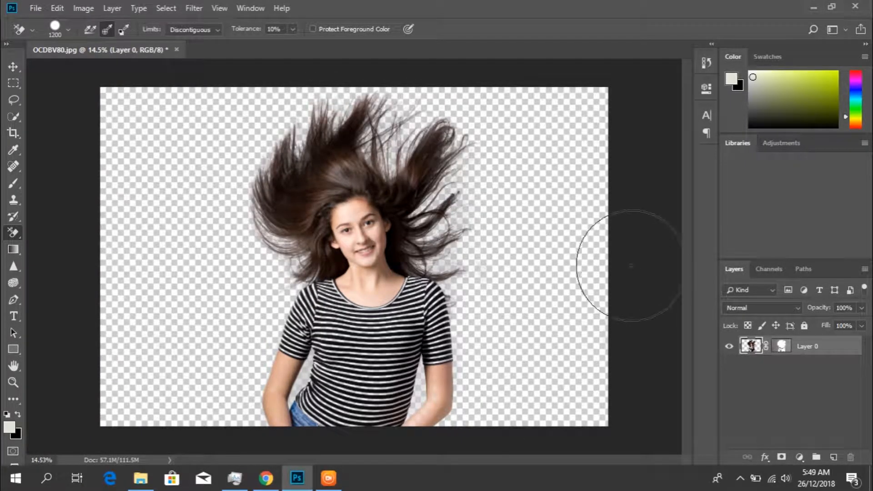
# Step: Display Layer 0's layer mask on its own in the canvas after comparing it with the normal image view
pyautogui.keyDown('alt'); pyautogui.click(782, 346); pyautogui.keyUp('alt')
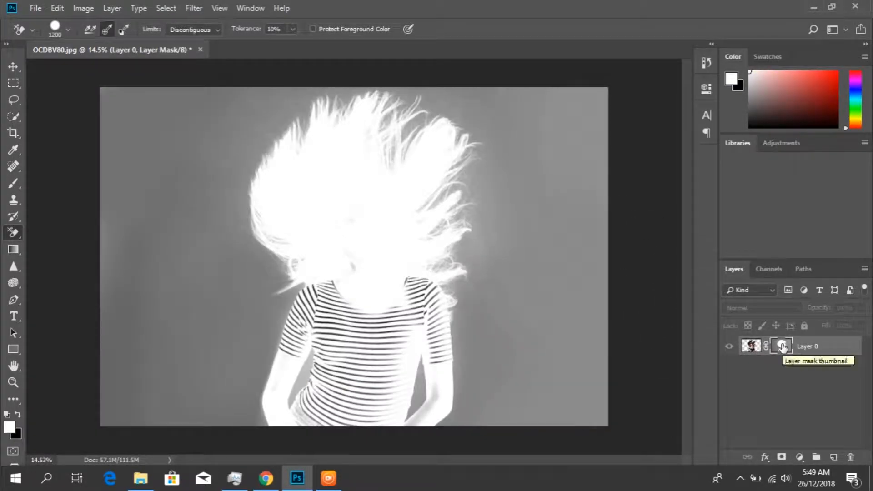
pyautogui.keyDown('alt'); pyautogui.click(782, 346); pyautogui.keyUp('alt')
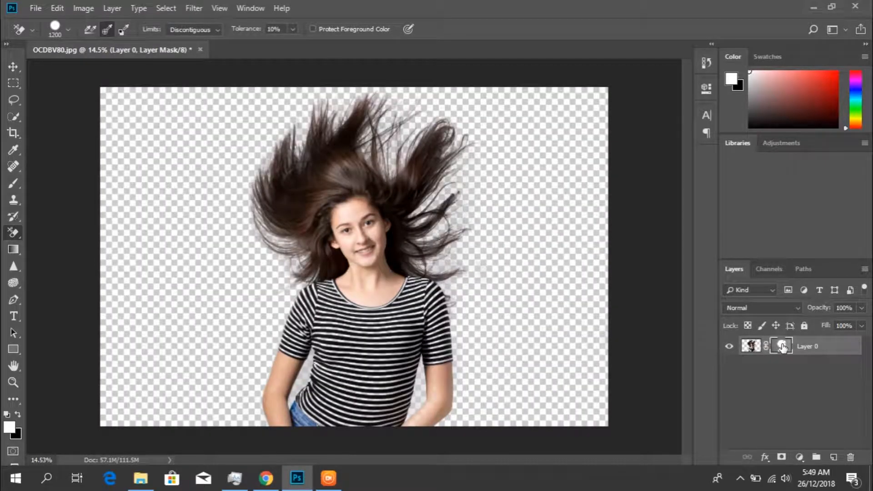
pyautogui.keyDown('alt'); pyautogui.click(782, 347); pyautogui.keyUp('alt')
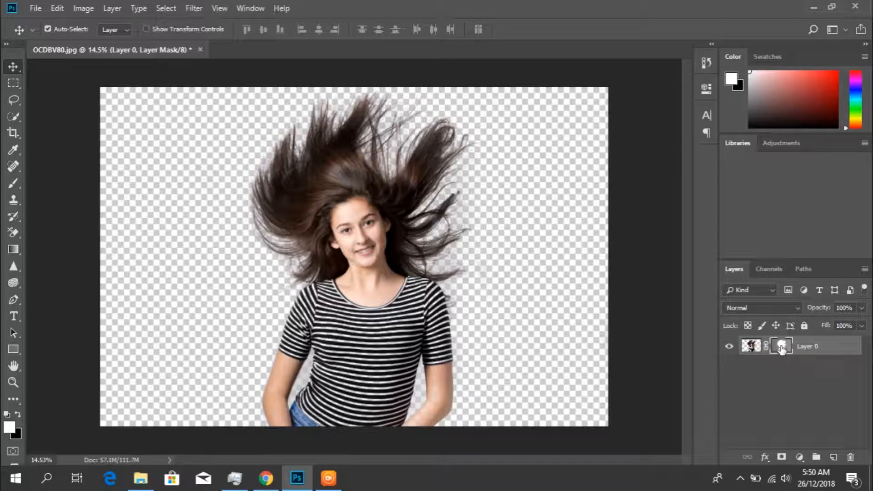
pyautogui.keyDown('alt'); pyautogui.click(783, 347); pyautogui.keyUp('alt')
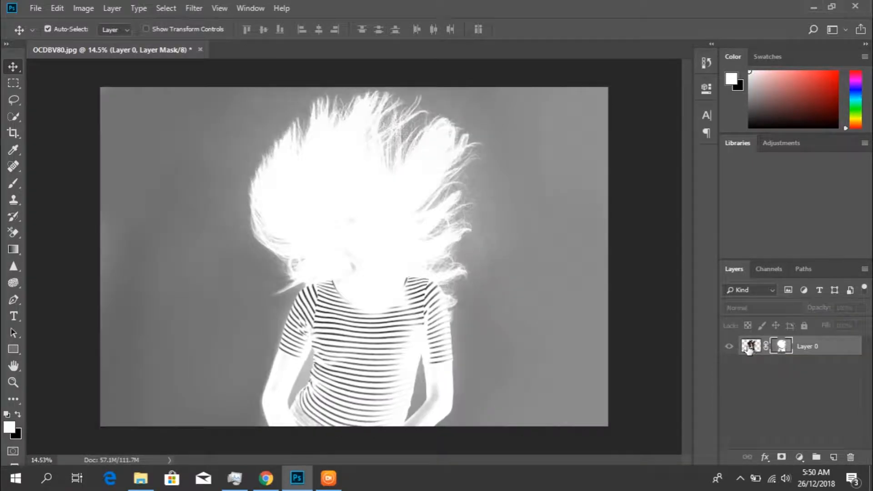
# Step: Burn the mask's grey backdrop to black, including the gaps beside the arms, with Shadows range, 50% exposure and a brush enlarged to 1200 px
pyautogui.click(17, 289)
pyautogui.click(46, 295)
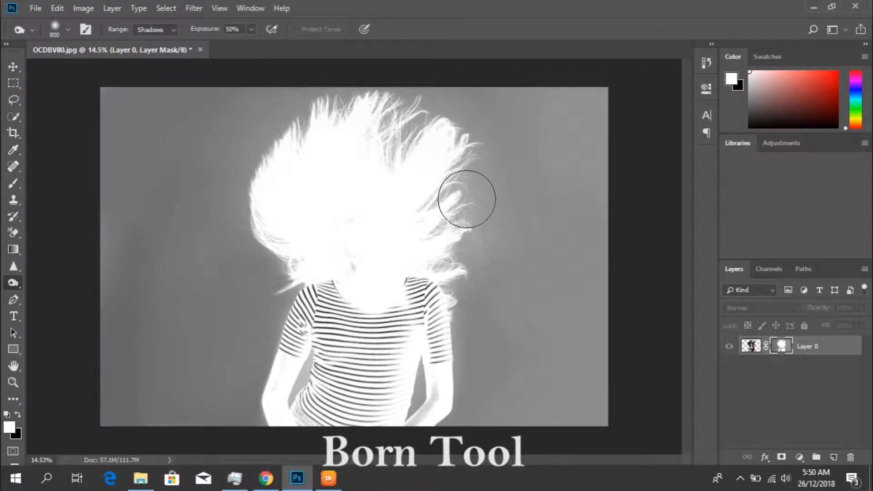
pyautogui.moveTo(290, 122)
pyautogui.mouseDown()
pyautogui.moveTo(315, 110)
pyautogui.moveTo(396, 115)
pyautogui.moveTo(411, 149)
pyautogui.moveTo(423, 150)
pyautogui.moveTo(411, 128)
pyautogui.moveTo(448, 148)
pyautogui.moveTo(462, 187)
pyautogui.moveTo(471, 188)
pyautogui.moveTo(462, 205)
pyautogui.moveTo(460, 279)
pyautogui.moveTo(446, 255)
pyautogui.moveTo(430, 132)
pyautogui.moveTo(300, 109)
pyautogui.moveTo(262, 264)
pyautogui.moveTo(271, 179)
pyautogui.moveTo(154, 125)
pyautogui.moveTo(319, 108)
pyautogui.moveTo(141, 100)
pyautogui.moveTo(140, 183)
pyautogui.moveTo(128, 186)
pyautogui.moveTo(124, 382)
pyautogui.moveTo(169, 291)
pyautogui.moveTo(140, 282)
pyautogui.moveTo(110, 401)
pyautogui.moveTo(286, 398)
pyautogui.moveTo(307, 212)
pyautogui.moveTo(185, 324)
pyautogui.moveTo(150, 415)
pyautogui.moveTo(298, 303)
pyautogui.moveTo(261, 225)
pyautogui.moveTo(496, 106)
pyautogui.moveTo(422, 142)
pyautogui.moveTo(484, 115)
pyautogui.moveTo(459, 372)
pyautogui.moveTo(511, 407)
pyautogui.moveTo(603, 404)
pyautogui.moveTo(484, 415)
pyautogui.moveTo(496, 285)
pyautogui.moveTo(527, 342)
pyautogui.moveTo(462, 298)
pyautogui.moveTo(486, 199)
pyautogui.moveTo(524, 255)
pyautogui.moveTo(574, 103)
pyautogui.moveTo(602, 266)
pyautogui.moveTo(649, 82)
pyautogui.mouseUp()
pyautogui.press(']')
pyautogui.press(']')
pyautogui.press(']')
pyautogui.press(']')
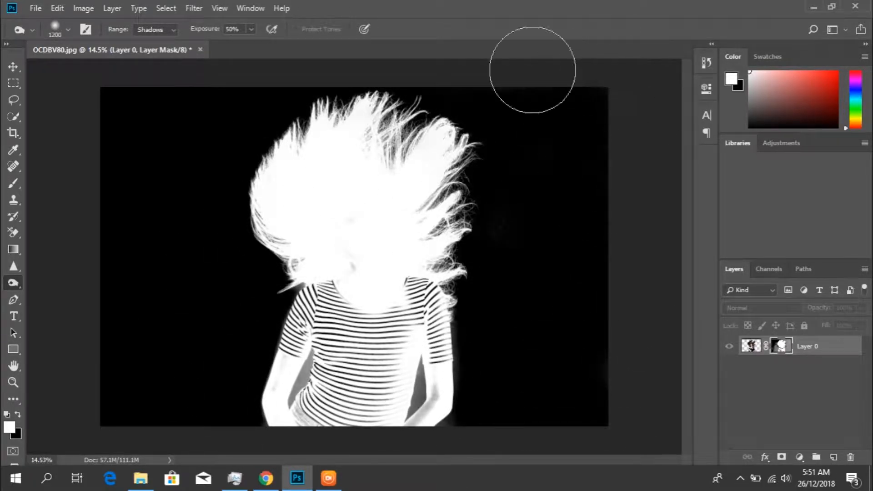
pyautogui.moveTo(300, 374)
pyautogui.mouseDown()
pyautogui.moveTo(312, 359)
pyautogui.moveTo(319, 366)
pyautogui.moveTo(319, 348)
pyautogui.moveTo(423, 385)
pyautogui.moveTo(420, 358)
pyautogui.moveTo(407, 371)
pyautogui.moveTo(408, 401)
pyautogui.moveTo(393, 382)
pyautogui.moveTo(433, 357)
pyautogui.mouseUp()
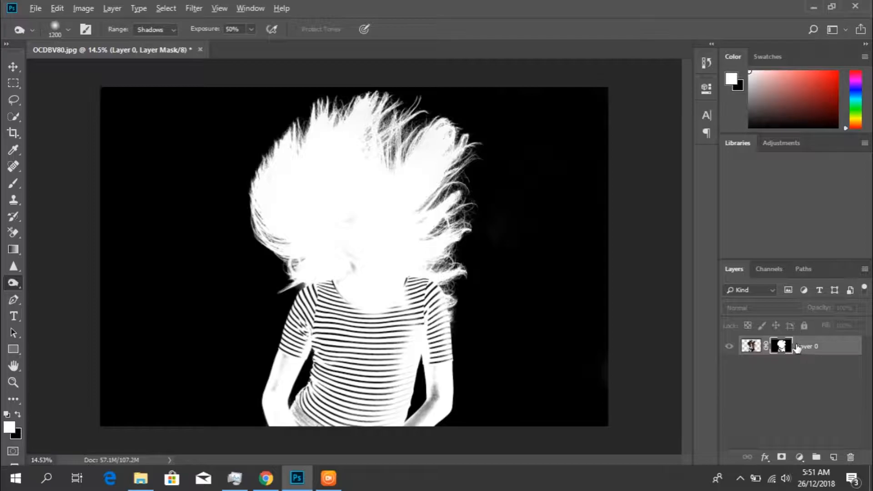
# Step: Return from the mask view to the normal image and create a new white 1920 × 1080 px document at 300 pixels/inch
pyautogui.keyDown('alt'); pyautogui.click(781, 346); pyautogui.keyUp('alt')
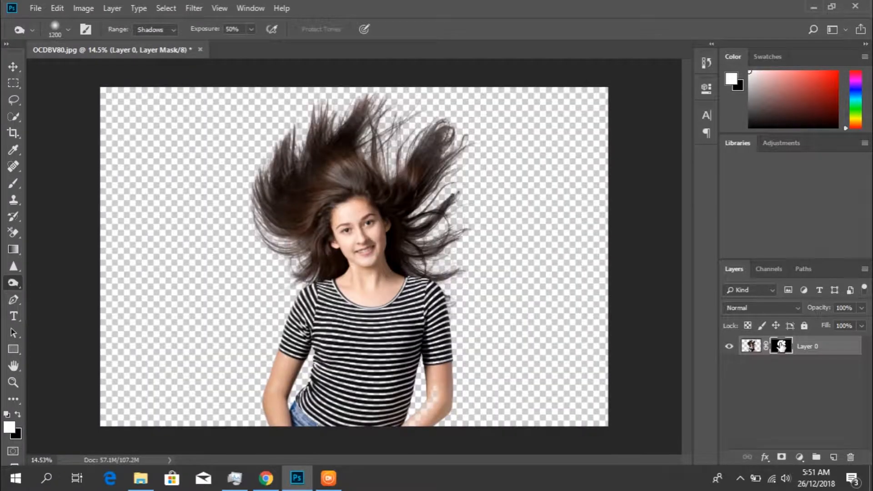
pyautogui.click(14, 67)
pyautogui.click(30, 8)
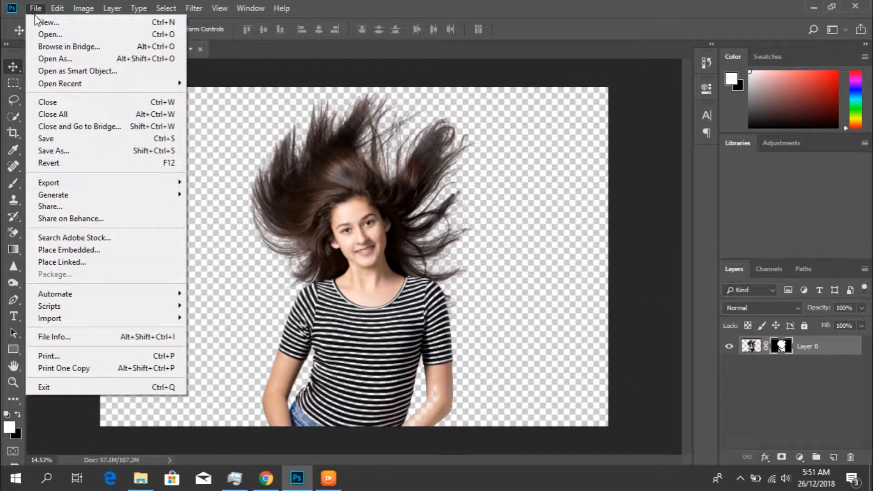
pyautogui.click(39, 21)
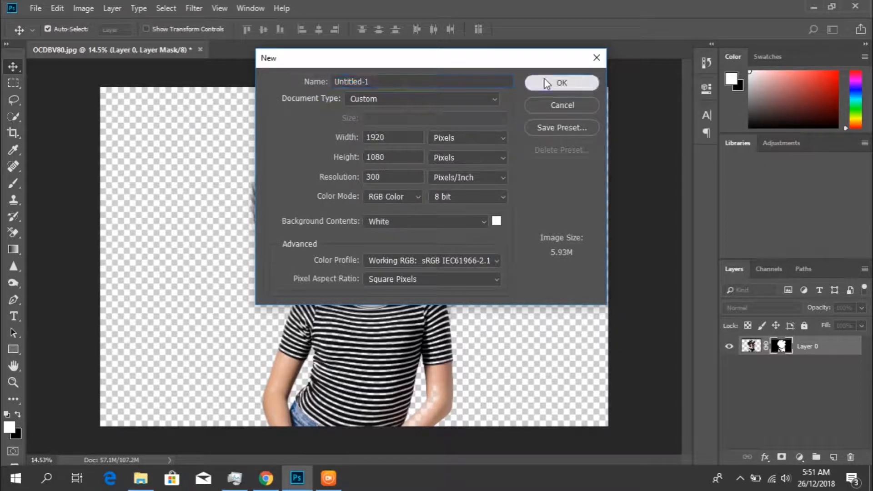
pyautogui.click(546, 81)
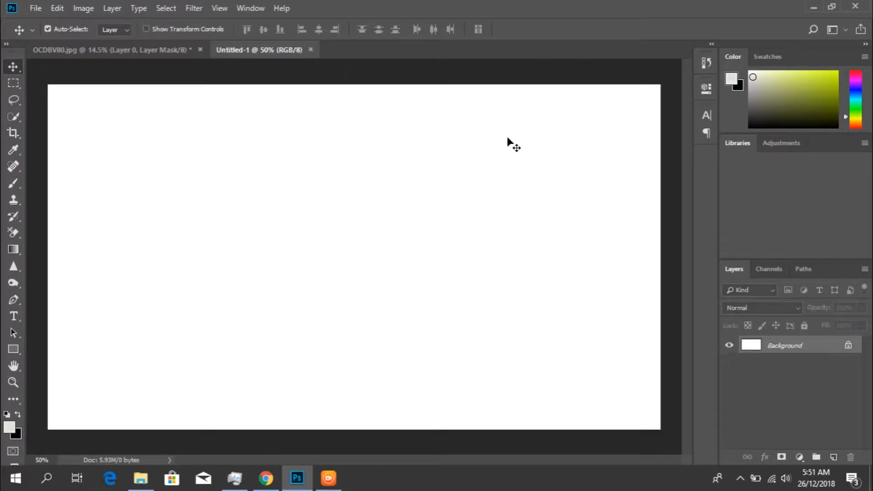
# Step: Set the foreground colour to yellow-green #b1c945 and fill the new document's Background with it
pyautogui.doubleClick(749, 347)
pyautogui.click(531, 150)
pyautogui.click(9, 428)
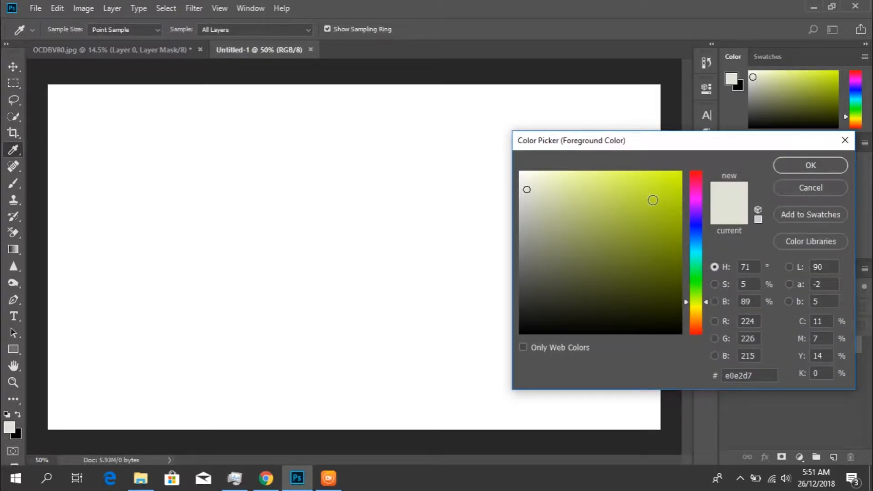
pyautogui.click(653, 201)
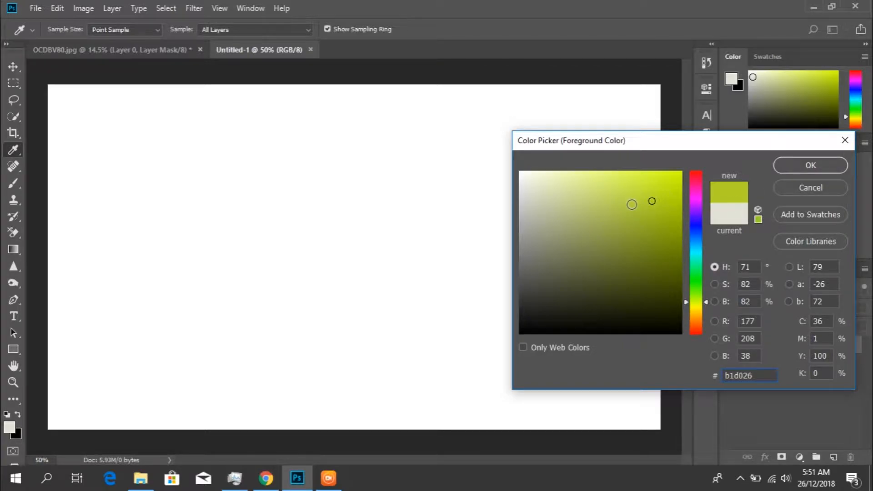
pyautogui.click(626, 206)
pyautogui.click(794, 166)
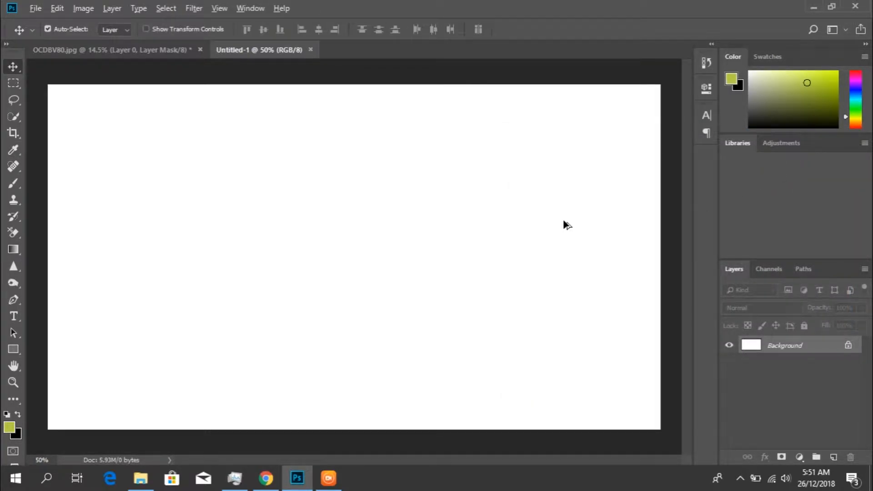
pyautogui.hotkey('alt', 'BackSpace')
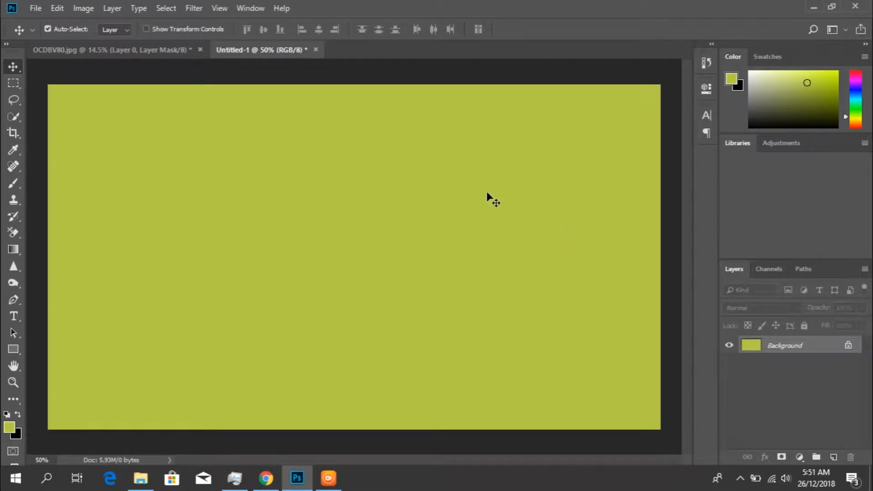
# Step: Copy the masked woman layer from OCDBV80.jpg into the green Untitled-1 document
pyautogui.click(157, 48)
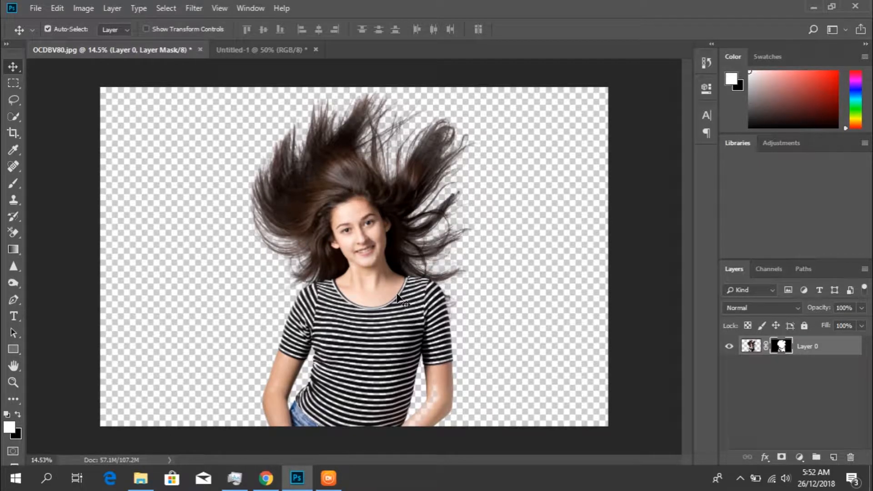
pyautogui.click(750, 347)
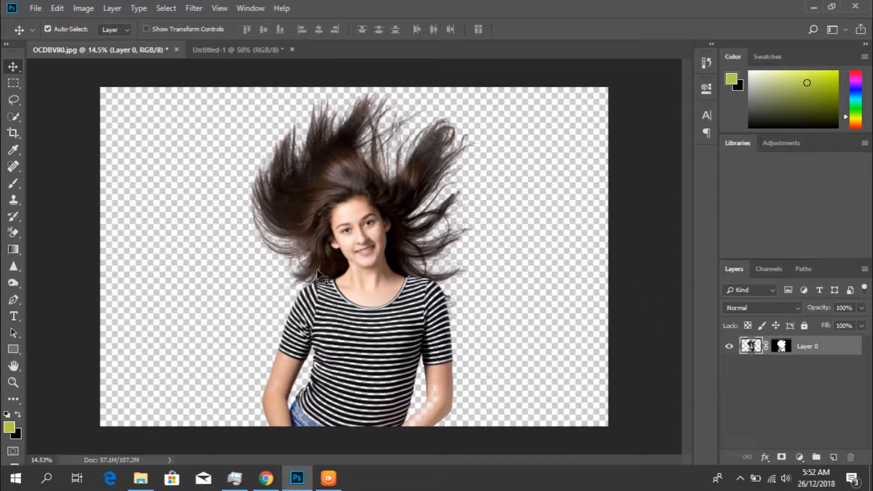
pyautogui.moveTo(372, 289)
pyautogui.mouseDown()
pyautogui.moveTo(342, 252)
pyautogui.moveTo(275, 68)
pyautogui.moveTo(262, 46)
pyautogui.moveTo(252, 50)
pyautogui.moveTo(371, 286)
pyautogui.mouseUp()
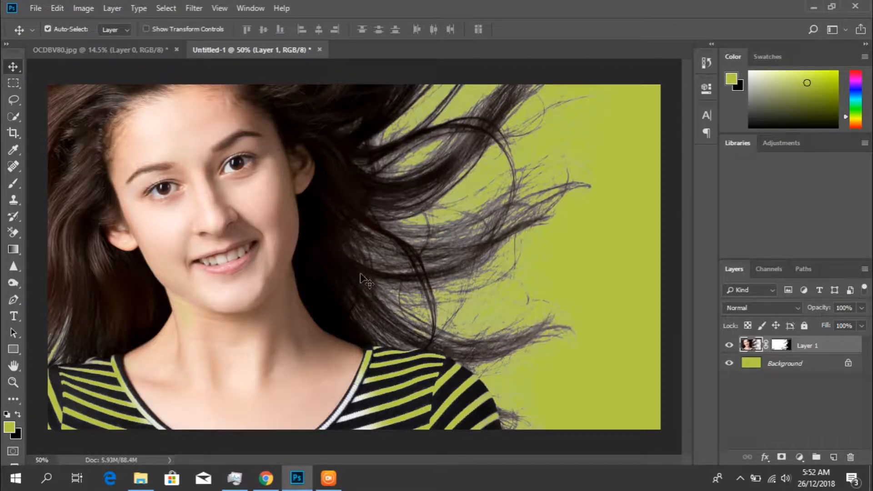
# Step: Scale the woman layer down to about 28.8% with Free Transform, keeping her on the canvas's right half with her waist at the bottom edge
pyautogui.scroll(-2, 362, 286)
pyautogui.scroll(-1, 361, 283)
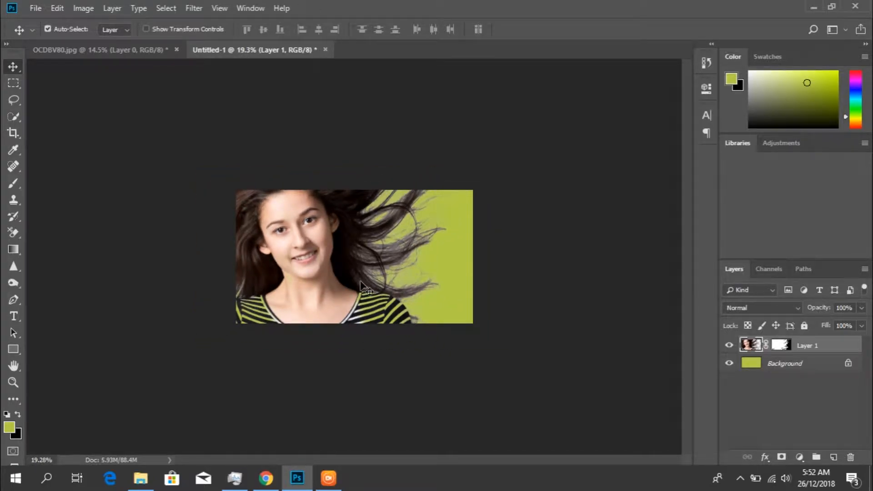
pyautogui.hotkey('ctrl', 't')
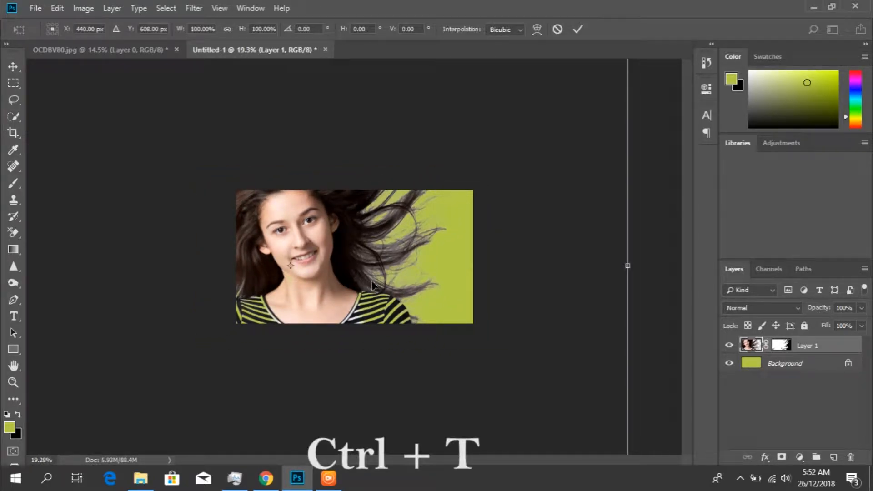
pyautogui.scroll(-2, 369, 280)
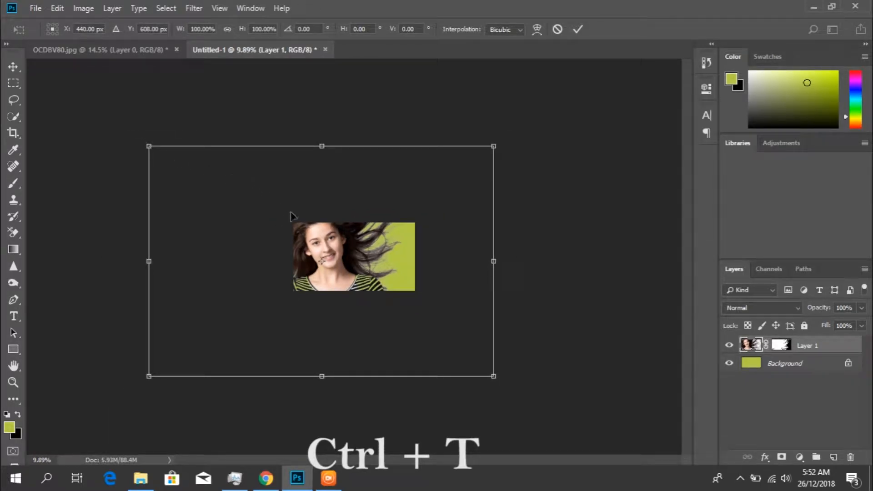
pyautogui.moveTo(148, 144); pyautogui.dragTo(364, 248)
pyautogui.scroll(2, 364, 250)
pyautogui.scroll(3, 392, 256)
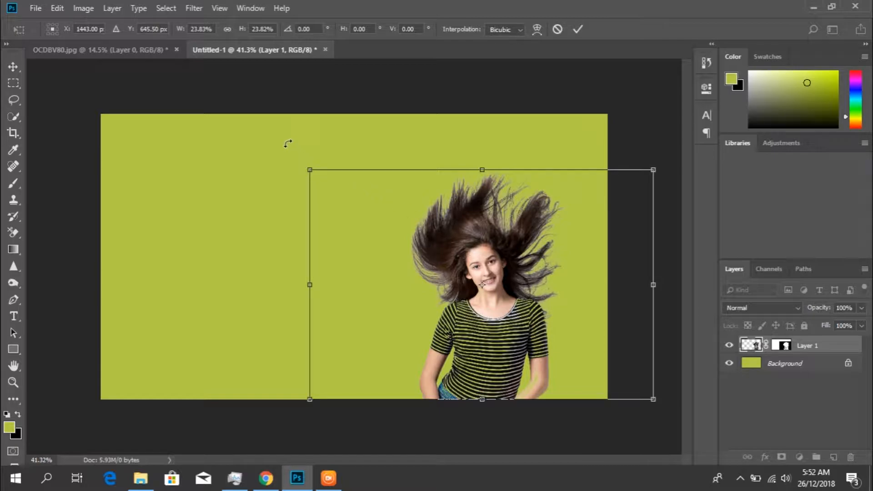
pyautogui.moveTo(311, 169); pyautogui.dragTo(245, 111)
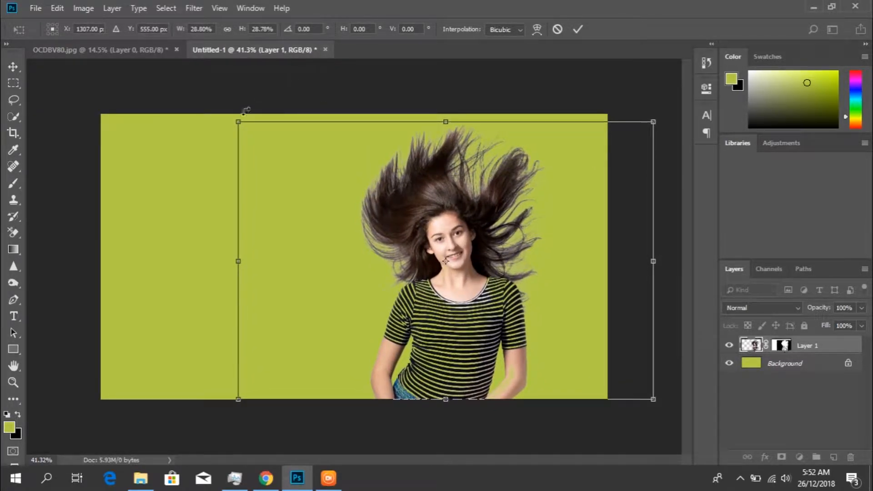
pyautogui.press('Return')
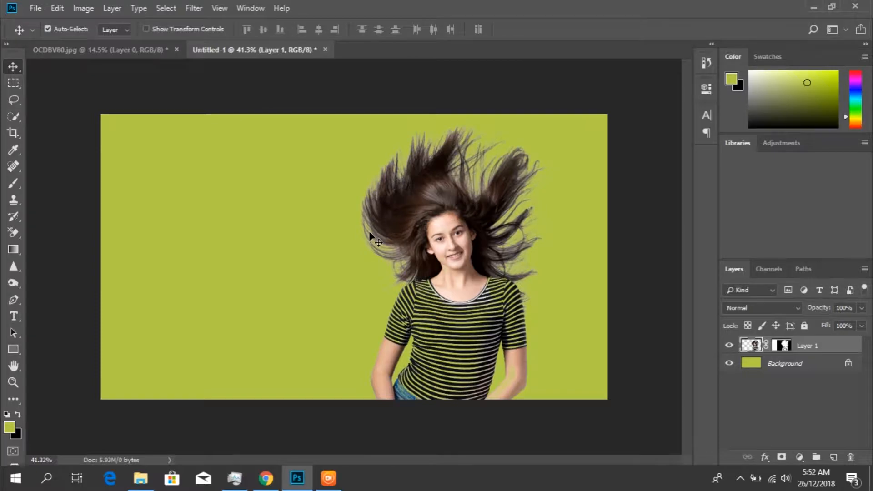
# Step: Nudge the woman layer about 100 px to the right on the green canvas
pyautogui.scroll(-2, 370, 231)
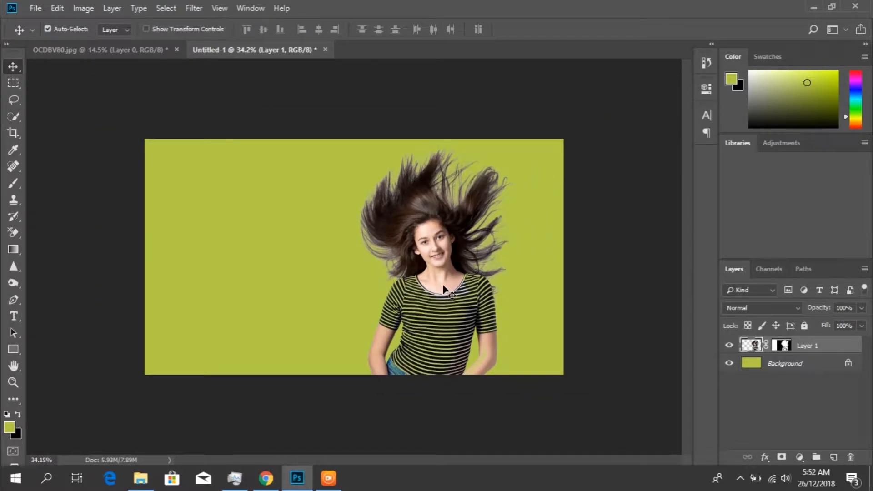
pyautogui.hotkey('shift', 'Right')
pyautogui.hotkey('shift', 'Right')
pyautogui.hotkey('shift', 'Right')
pyautogui.hotkey('shift', 'Right')
pyautogui.hotkey('shift', 'Right')
pyautogui.hotkey('shift', 'Right')
pyautogui.hotkey('shift', 'Right')
pyautogui.hotkey('shift', 'Right')
pyautogui.hotkey('shift', 'Right')
pyautogui.hotkey('shift', 'Right')
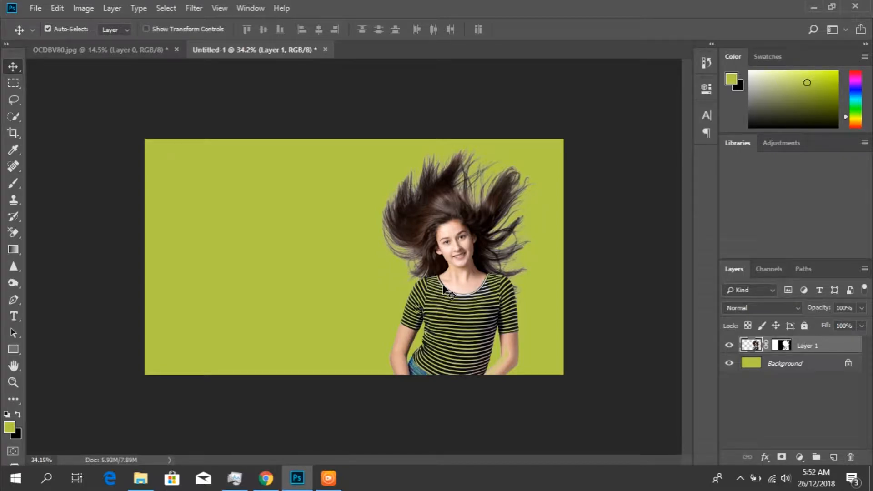
# Step: Convert the locked green Background into a regular layer, leaving its layer style options unchanged
pyautogui.doubleClick(753, 367)
pyautogui.click(546, 146)
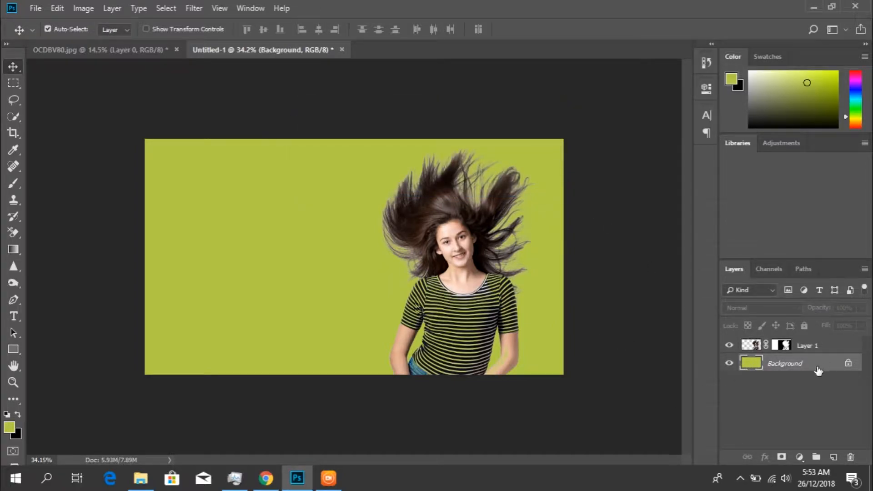
pyautogui.doubleClick(819, 369)
pyautogui.click(548, 129)
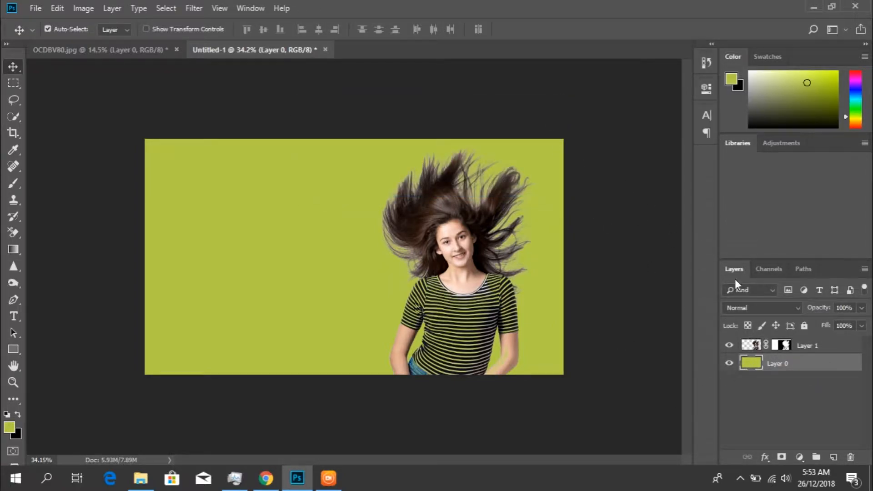
pyautogui.doubleClick(751, 363)
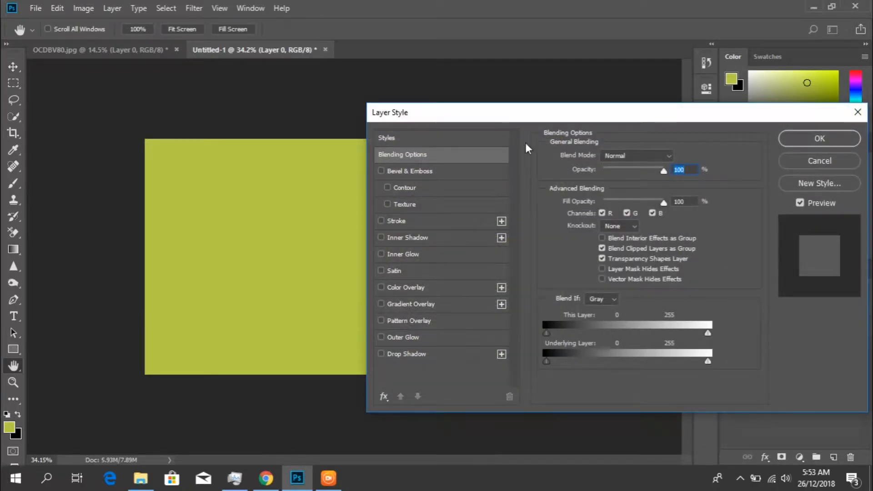
pyautogui.click(820, 165)
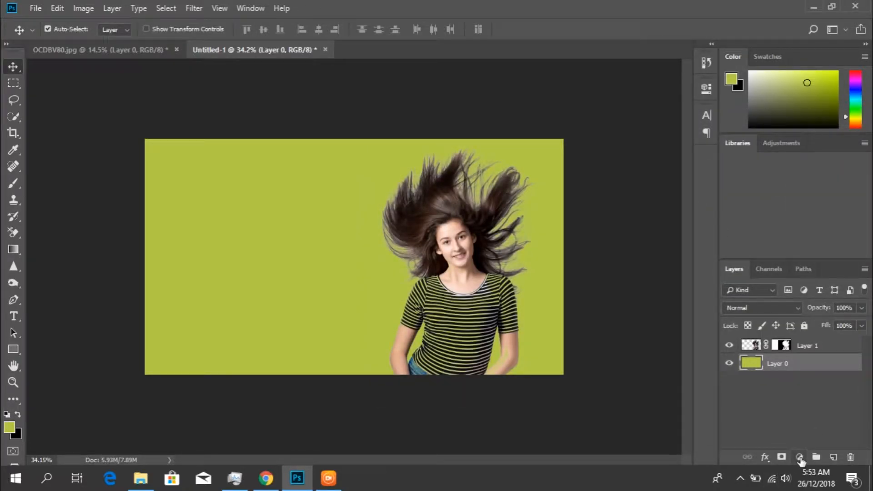
# Step: Add a Solid Color fill layer in red #c94548 between the woman and the green layer
pyautogui.click(800, 457)
pyautogui.click(796, 232)
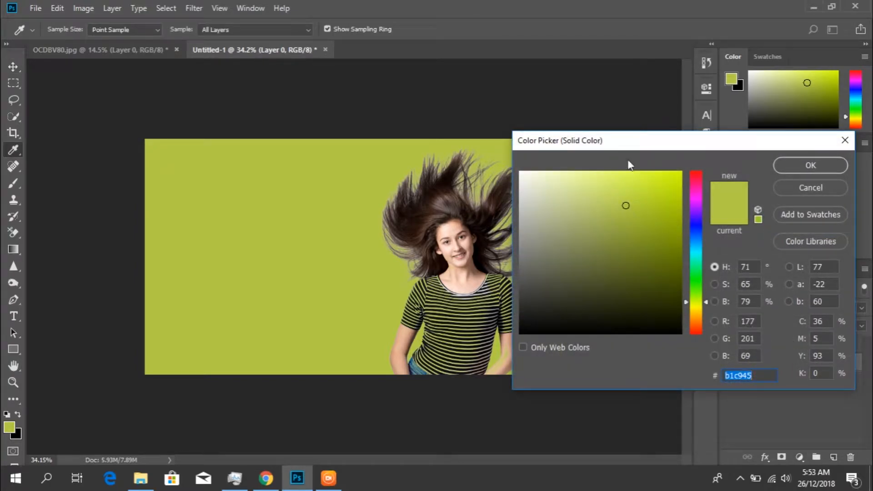
pyautogui.click(698, 172)
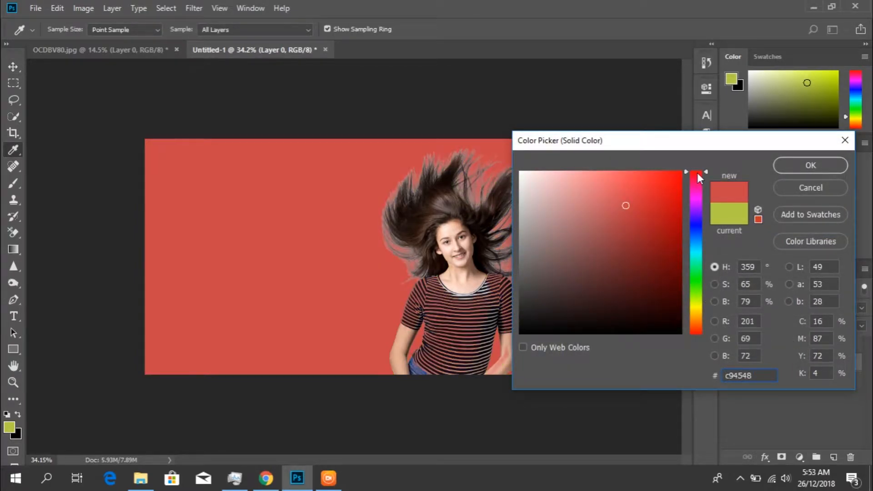
pyautogui.click(804, 165)
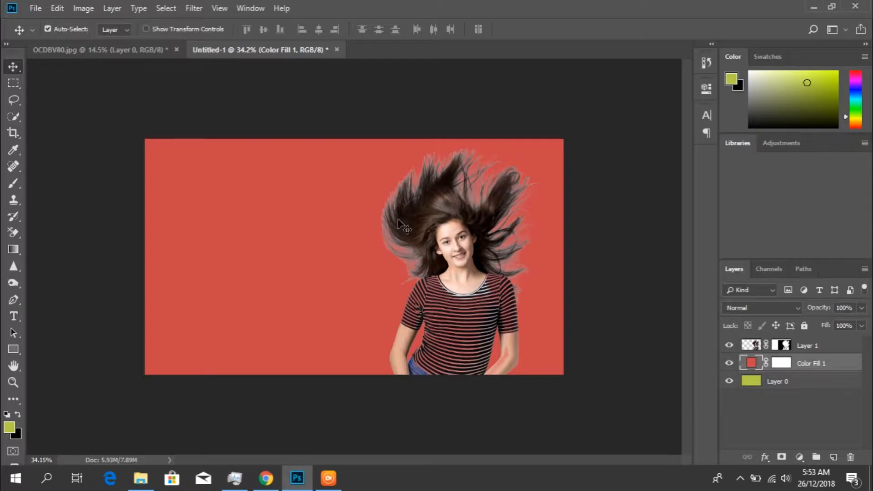
# Step: Recolor the Color Fill 1 layer to a muted light purple, previewing beige, blue, pink and bright red shades along the way
pyautogui.doubleClick(751, 364)
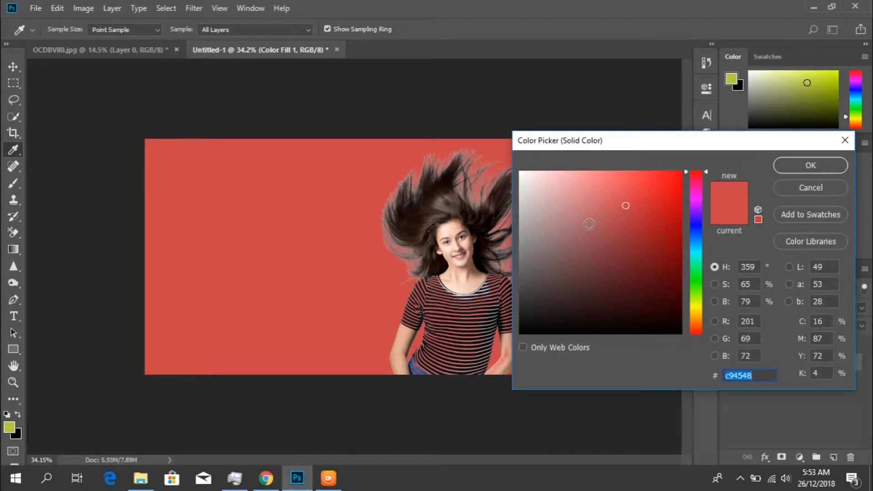
pyautogui.click(537, 226)
pyautogui.click(698, 307)
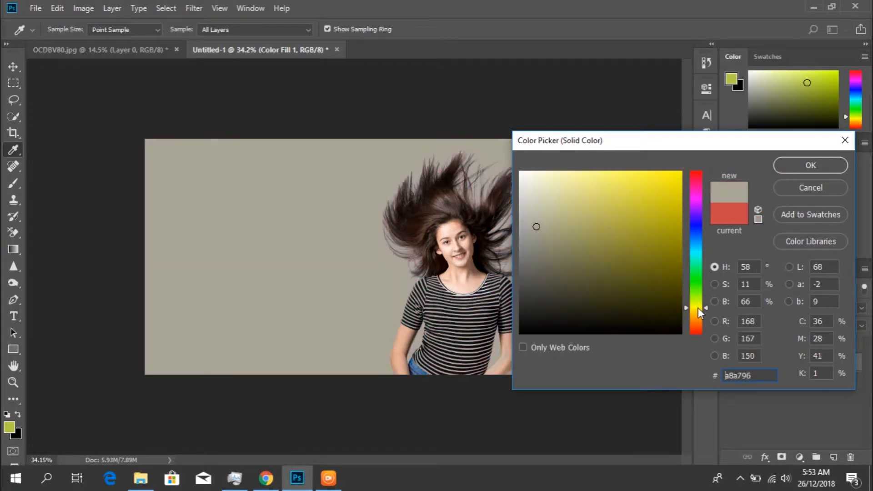
pyautogui.click(551, 210)
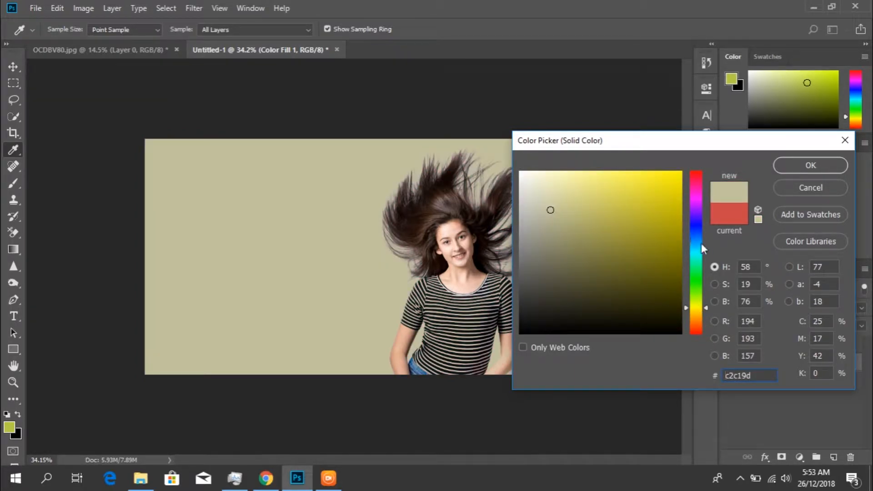
pyautogui.click(696, 228)
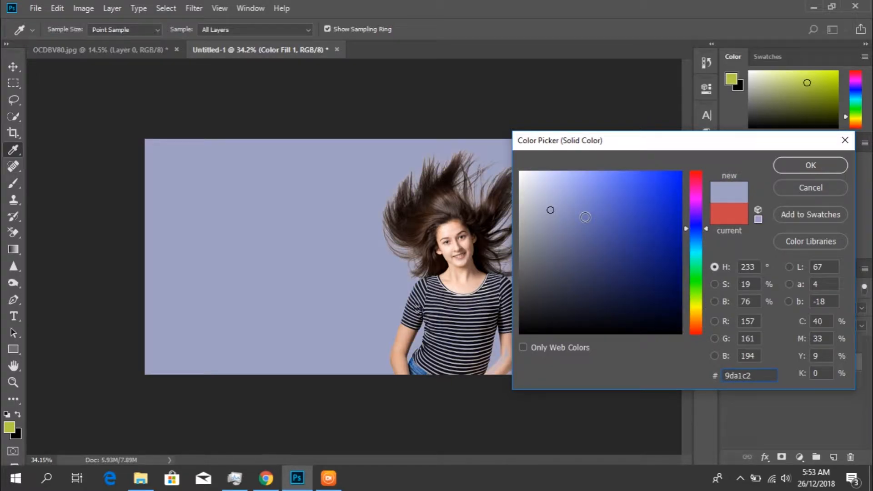
pyautogui.moveTo(623, 140)
pyautogui.mouseDown()
pyautogui.moveTo(792, 156)
pyautogui.moveTo(625, 130)
pyautogui.mouseUp()
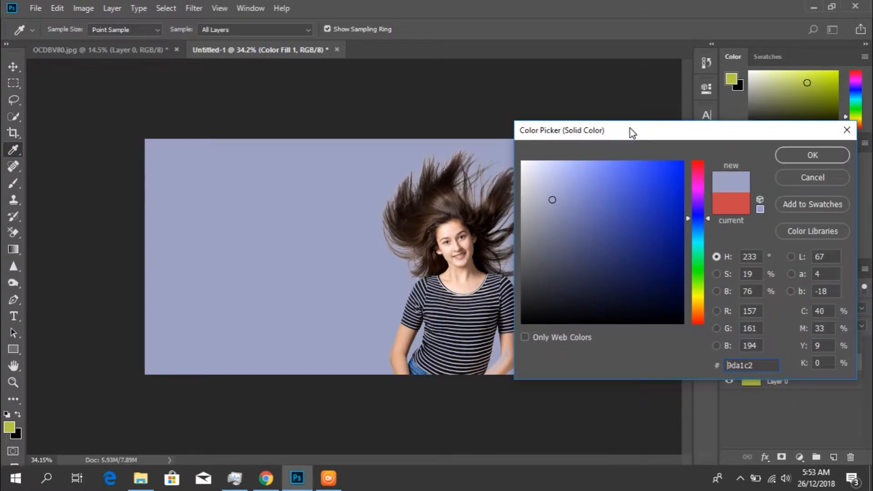
pyautogui.click(700, 198)
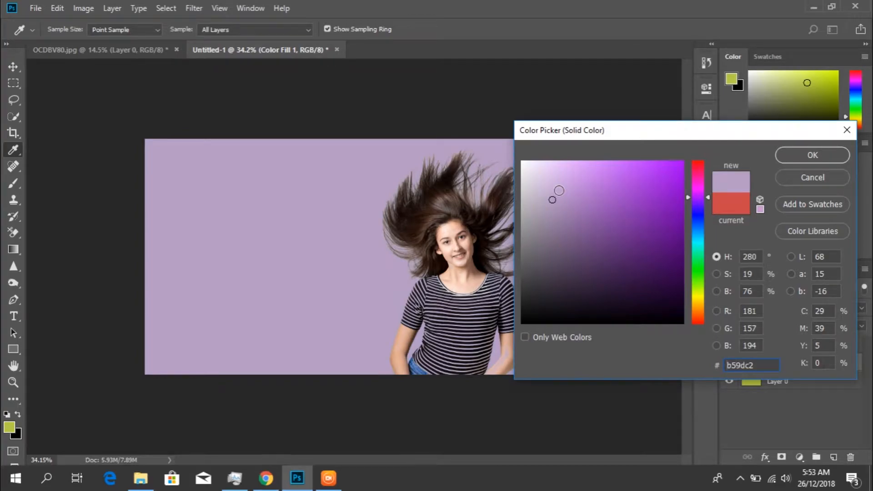
pyautogui.click(701, 165)
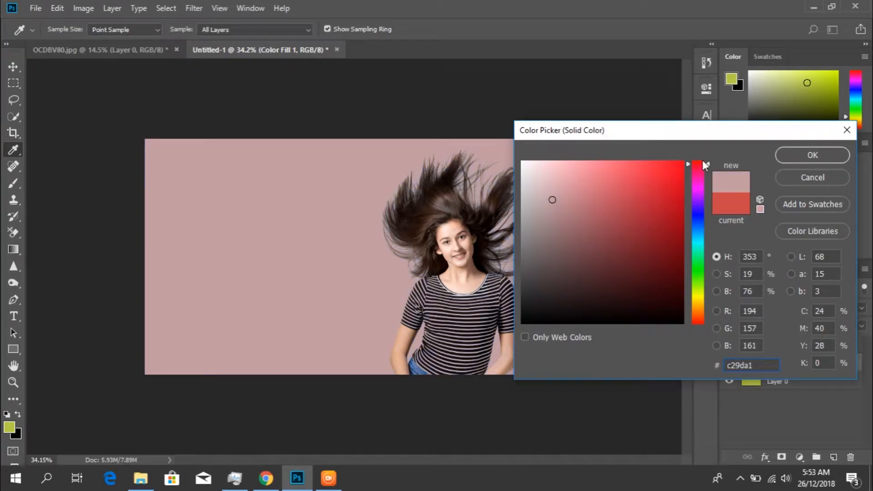
pyautogui.click(680, 162)
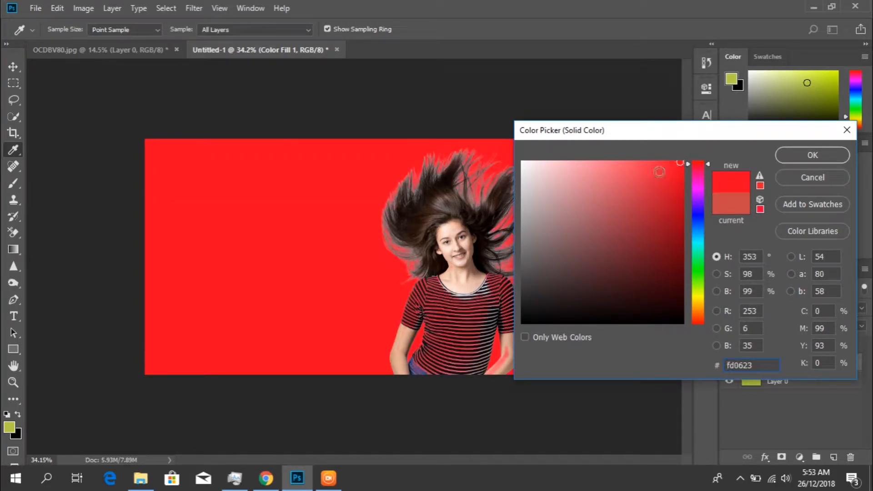
pyautogui.click(561, 205)
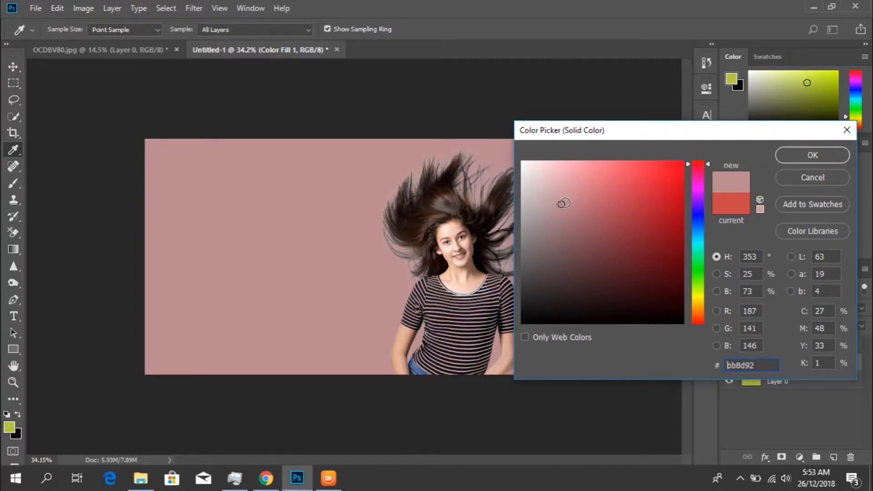
pyautogui.click(561, 209)
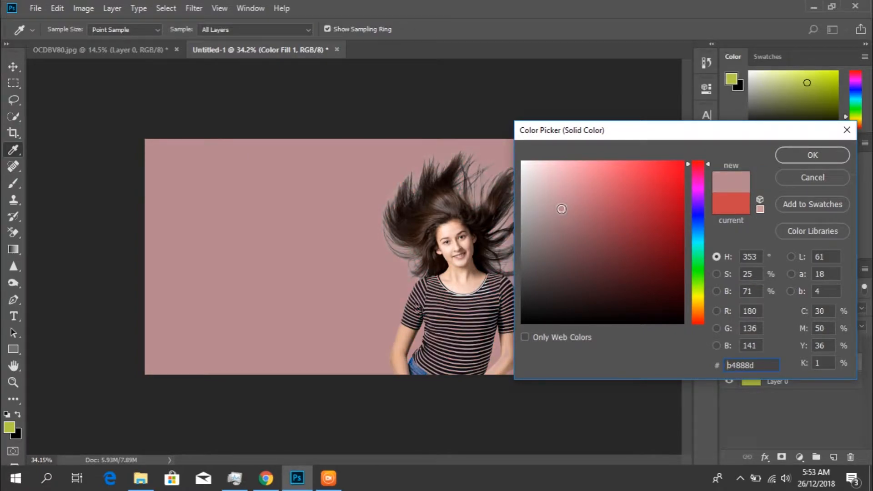
pyautogui.click(698, 195)
pyautogui.moveTo(646, 131); pyautogui.dragTo(614, 157)
pyautogui.click(799, 175)
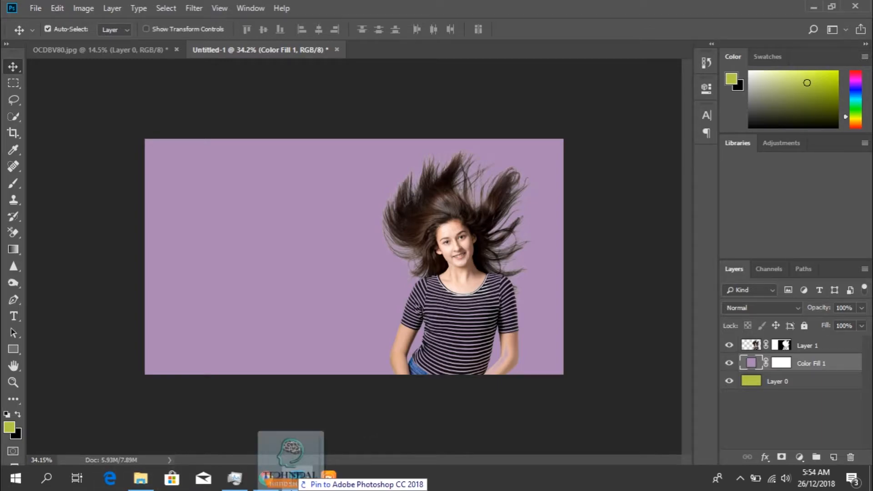
# Step: Place the Logo png-02 image above the color fill and scale it down in the canvas's upper-left area beside the woman
pyautogui.moveTo(296, 479); pyautogui.dragTo(327, 310)
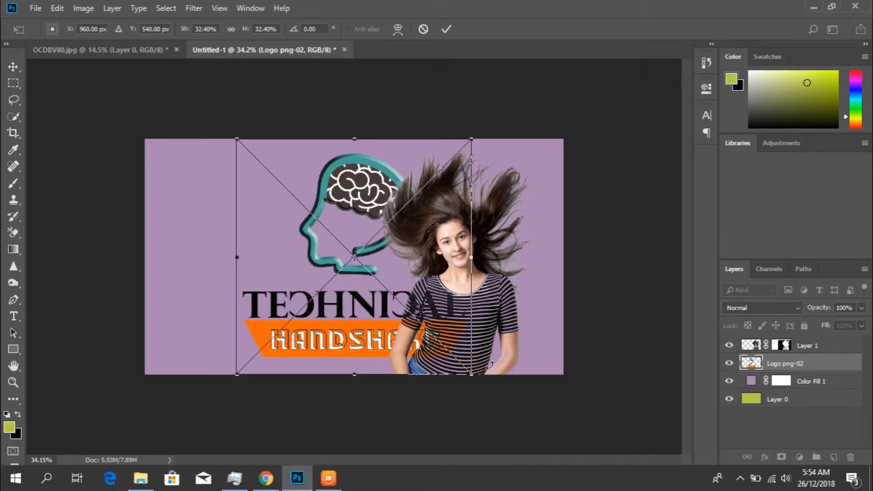
pyautogui.moveTo(468, 375); pyautogui.dragTo(324, 269)
pyautogui.moveTo(301, 165); pyautogui.dragTo(264, 169)
pyautogui.press('Return')
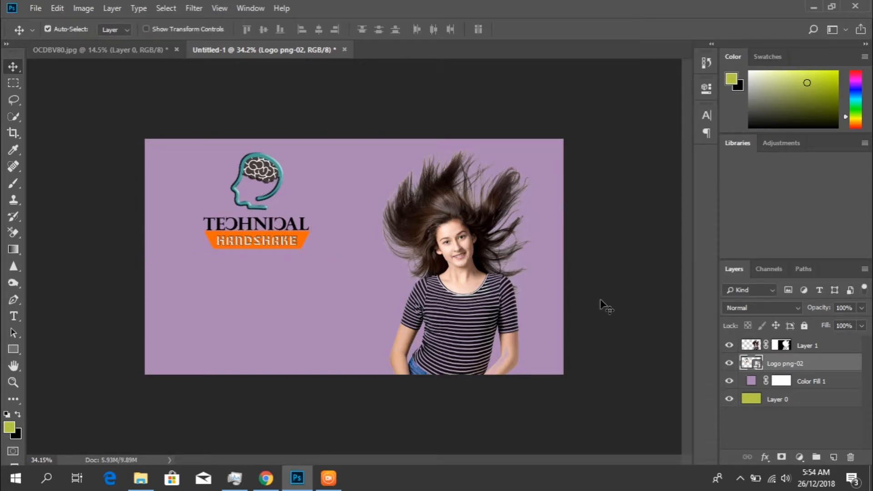
# Step: Add centered two-line text reading "Hair Cut" and "Adobe PhotoShop" below the logo, shifting it slightly right
pyautogui.press('t')
pyautogui.click(224, 311)
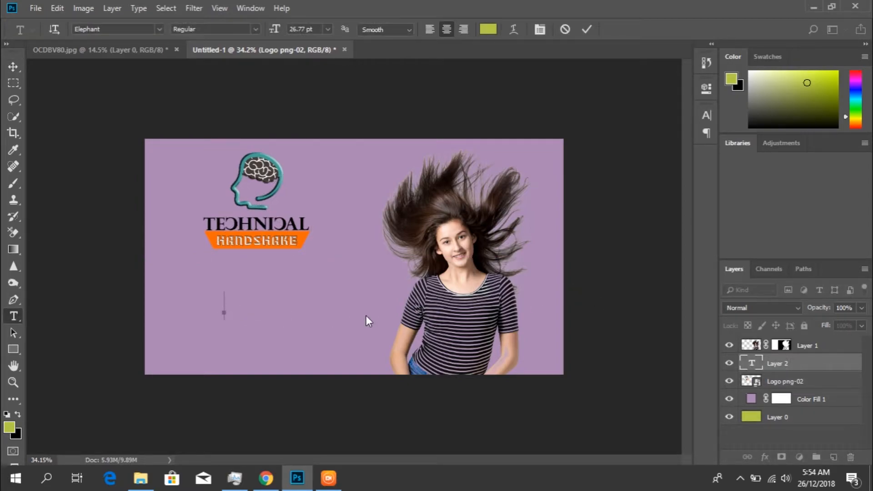
pyautogui.write('Hair Cut')
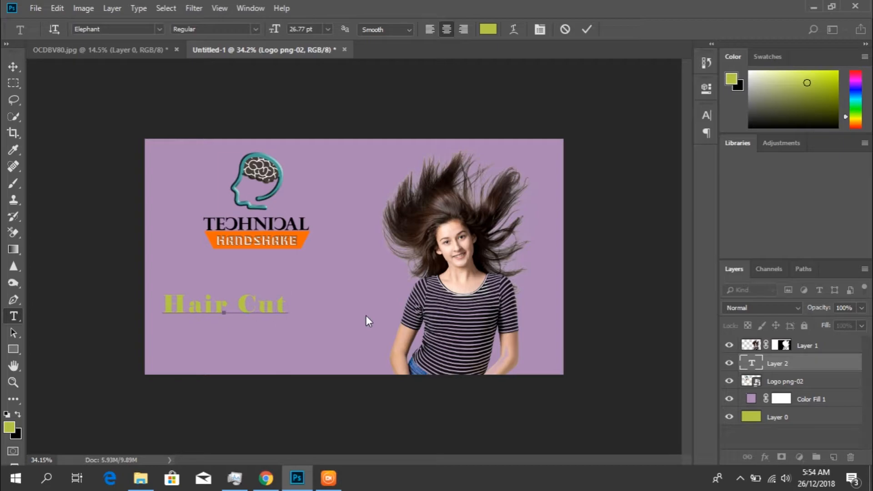
pyautogui.press('Return')
pyautogui.write('Adobe PhotoShop')
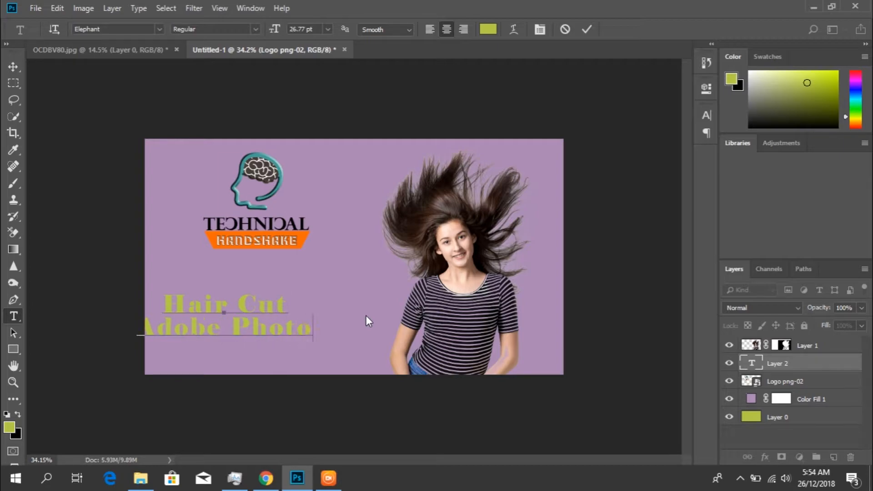
pyautogui.click(13, 67)
pyautogui.moveTo(253, 304); pyautogui.dragTo(275, 304)
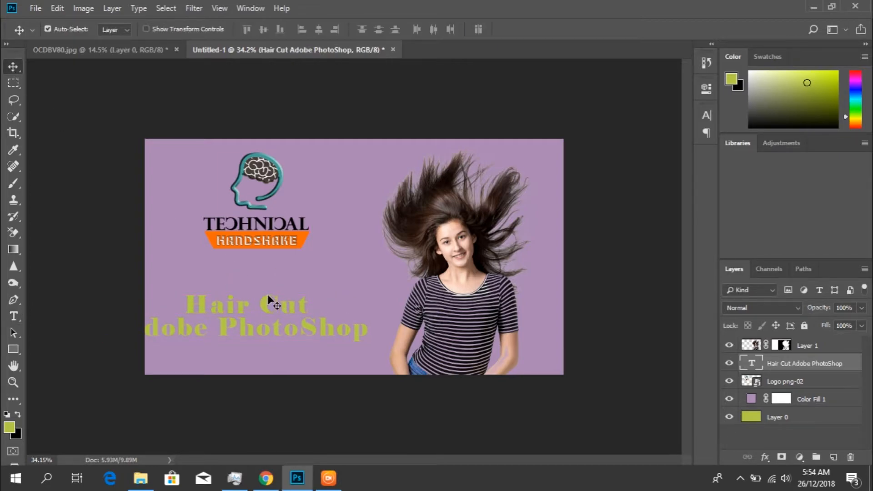
# Step: Color both lines of the title text black and move the title up and right until it fits fully on the canvas
pyautogui.press('t')
pyautogui.click(278, 310)
pyautogui.hotkey('ctrl', 'a')
pyautogui.click(706, 115)
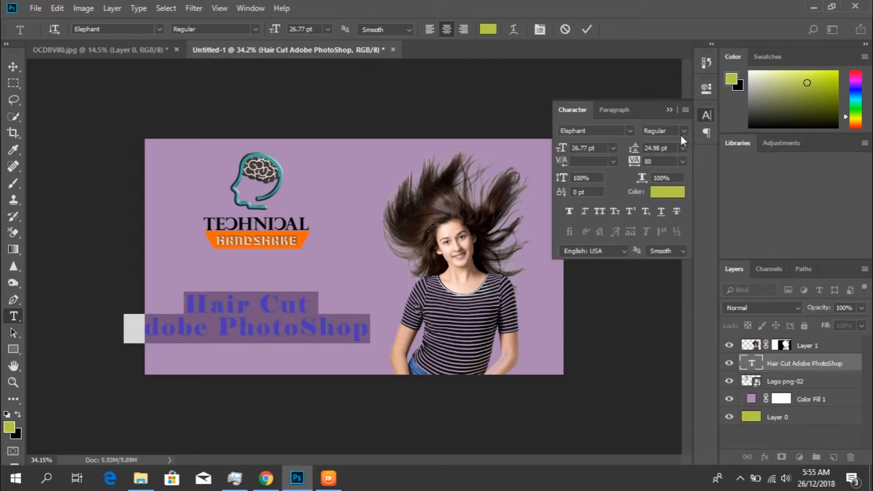
pyautogui.click(674, 196)
pyautogui.click(496, 342)
pyautogui.click(786, 174)
pyautogui.click(13, 67)
pyautogui.moveTo(239, 310); pyautogui.dragTo(270, 300)
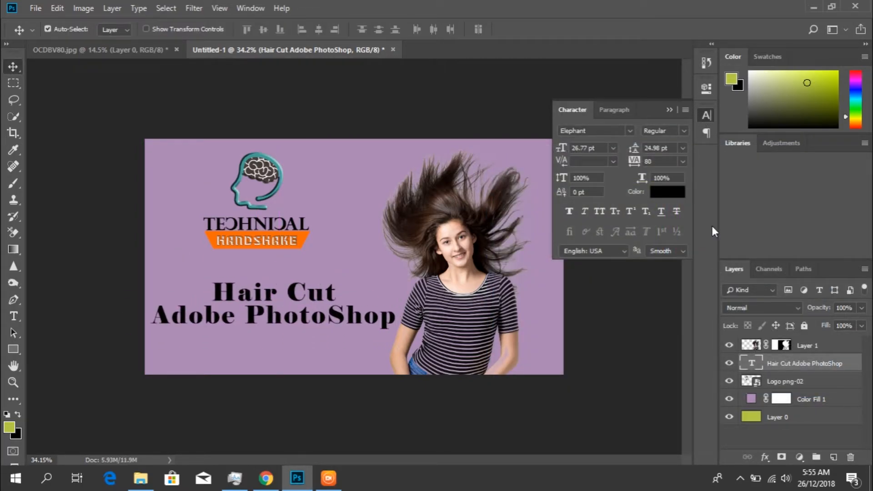
# Step: Change the whole title's font to Berlin Sans FB Demi Bold, trying Algerian first
pyautogui.press('t')
pyautogui.click(372, 303)
pyautogui.hotkey('ctrl', 'a')
pyautogui.click(631, 131)
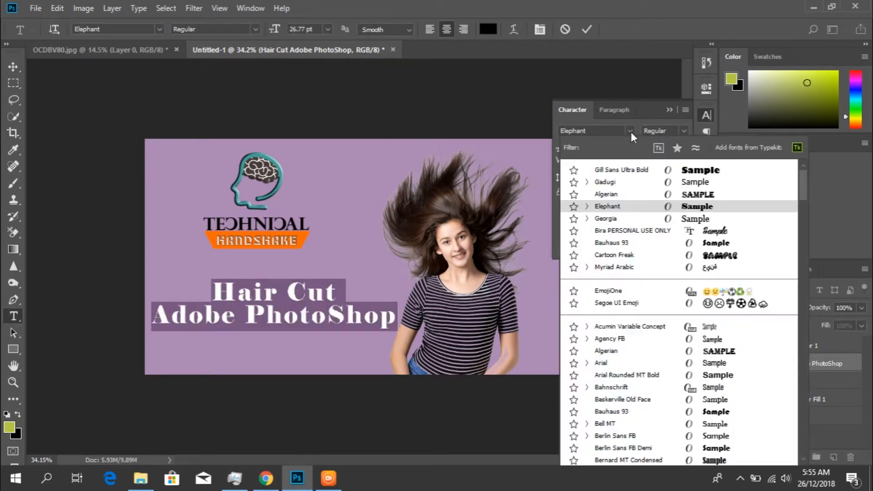
pyautogui.click(624, 194)
pyautogui.click(629, 130)
pyautogui.scroll(-3, 658, 359)
pyautogui.scroll(-1, 658, 359)
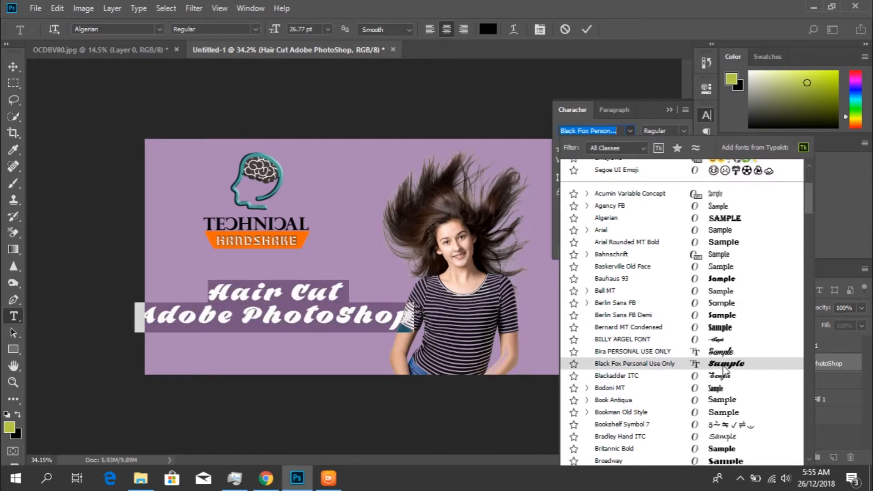
pyautogui.click(712, 317)
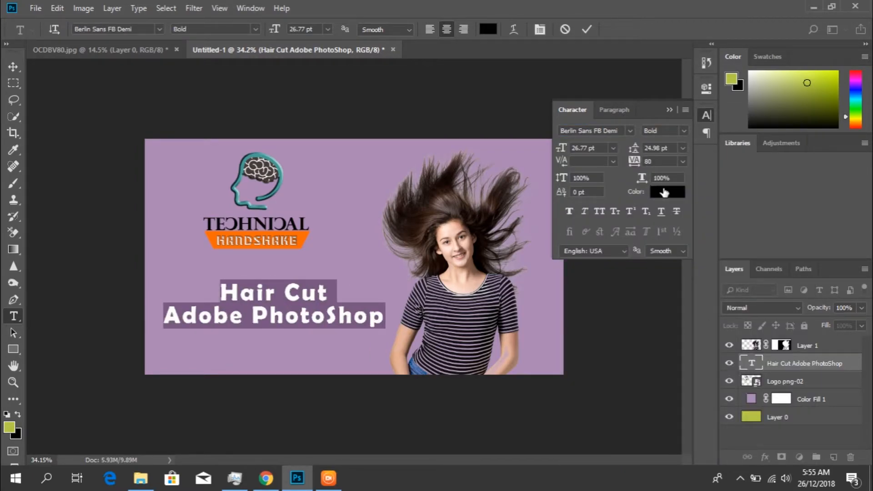
# Step: Set the title text's font size to 30 pt and collapse the character settings
pyautogui.click(597, 149)
pyautogui.scroll(6, 596, 148)
pyautogui.scroll(-3, 597, 149)
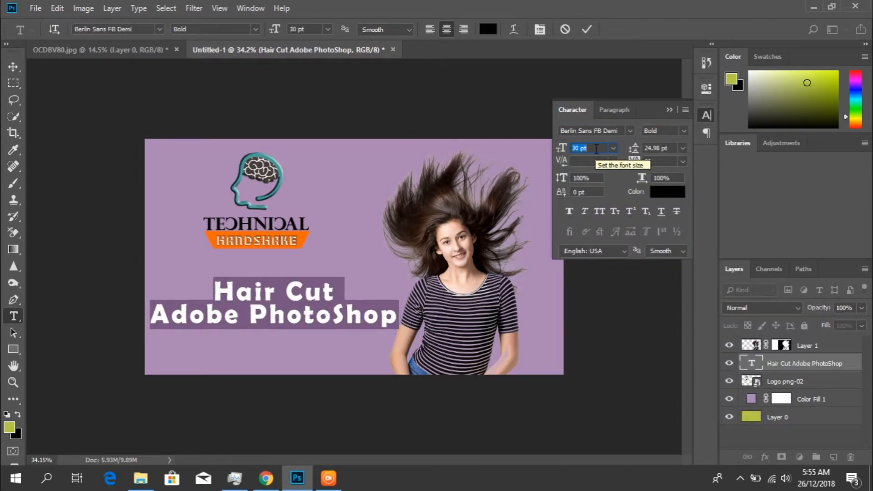
pyautogui.click(14, 67)
pyautogui.click(669, 110)
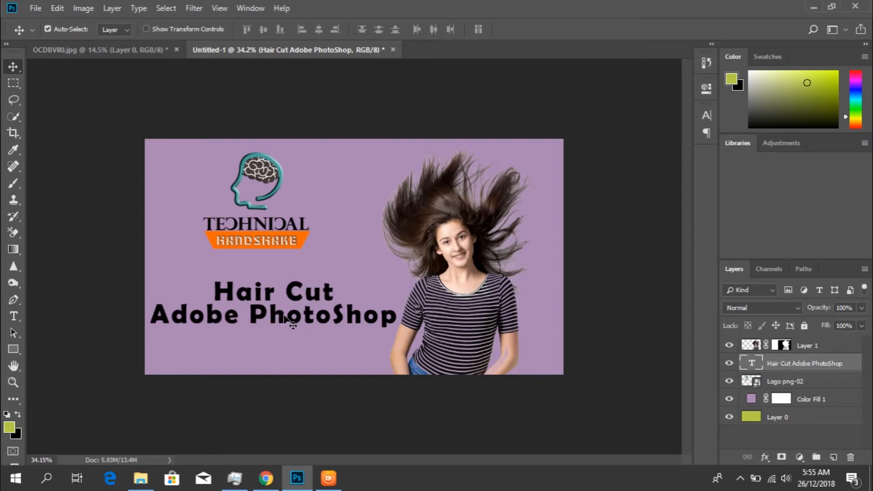
# Step: Give the title text layer a black Multiply drop shadow at 35% opacity and an 8 px white outside stroke
pyautogui.rightClick(785, 364)
pyautogui.click(705, 19)
pyautogui.moveTo(461, 115); pyautogui.dragTo(519, 116)
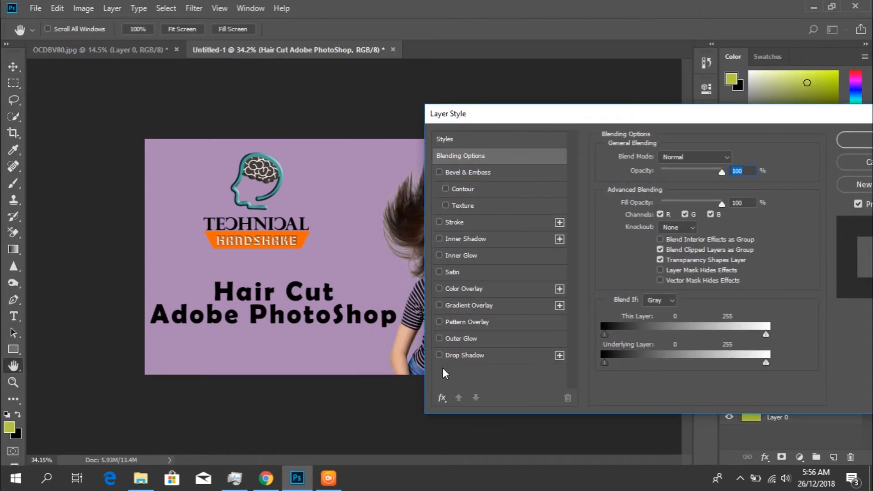
pyautogui.click(453, 357)
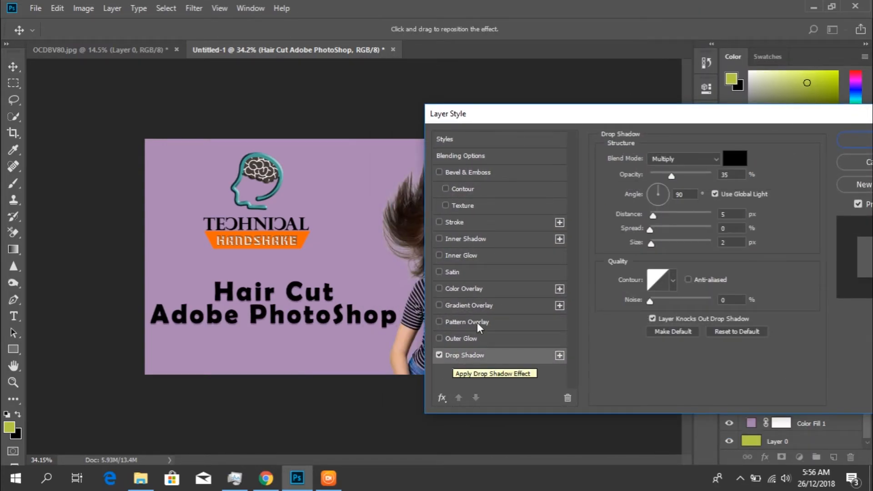
pyautogui.click(478, 222)
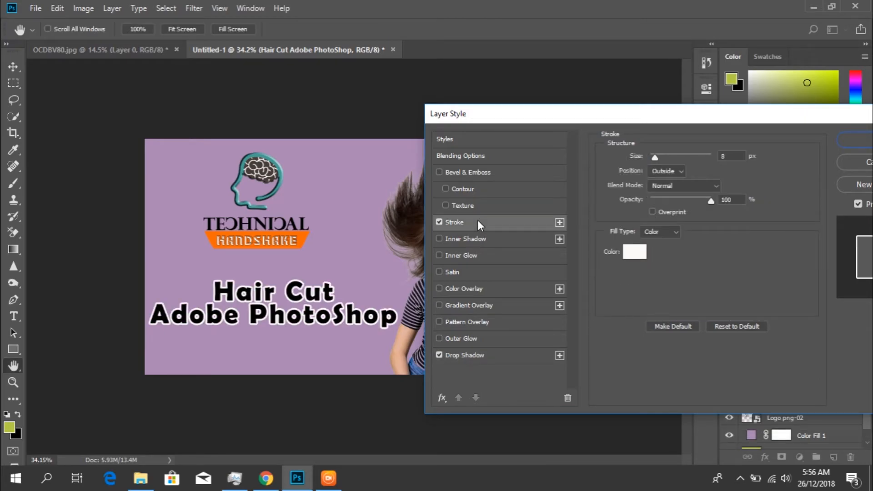
pyautogui.click(859, 140)
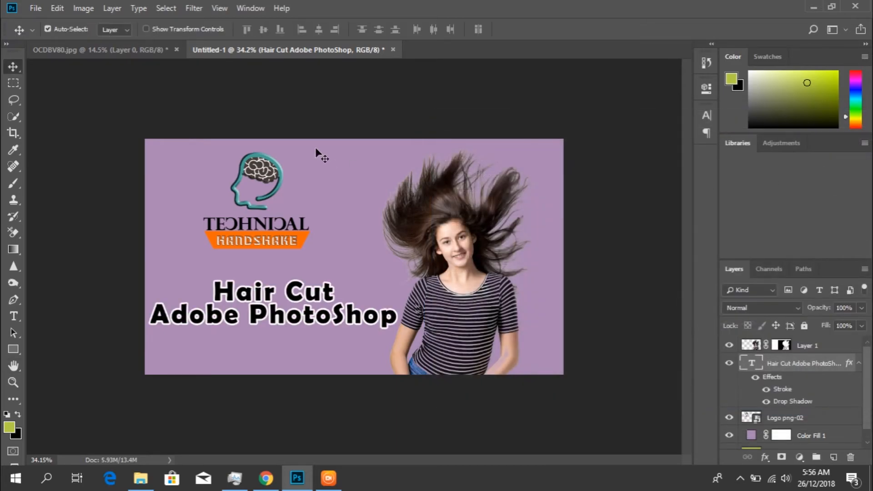
# Step: Apply a black Multiply drop shadow to the logo layer with 35% opacity, 5 px distance and 2 px size
pyautogui.click(272, 177)
pyautogui.rightClick(782, 419)
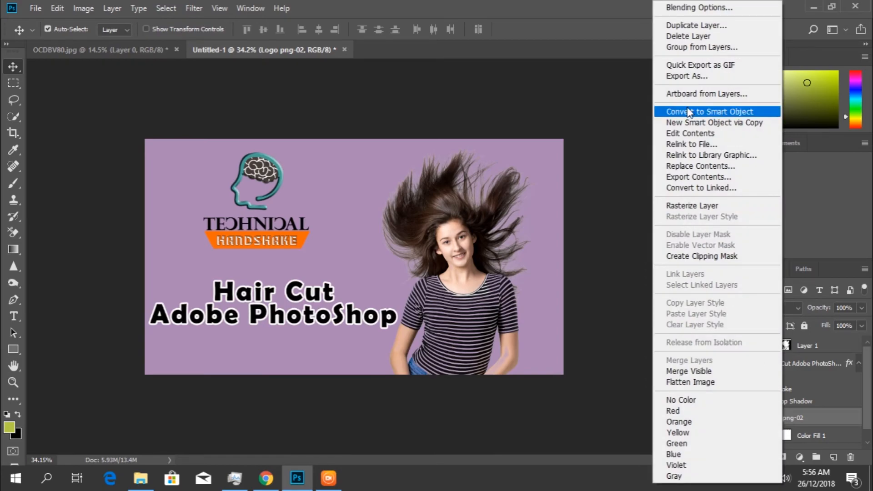
pyautogui.click(687, 7)
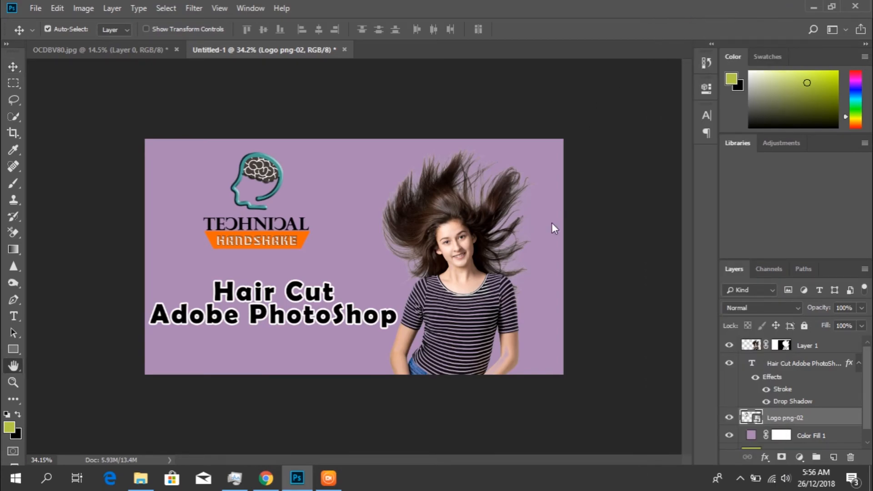
pyautogui.click(403, 355)
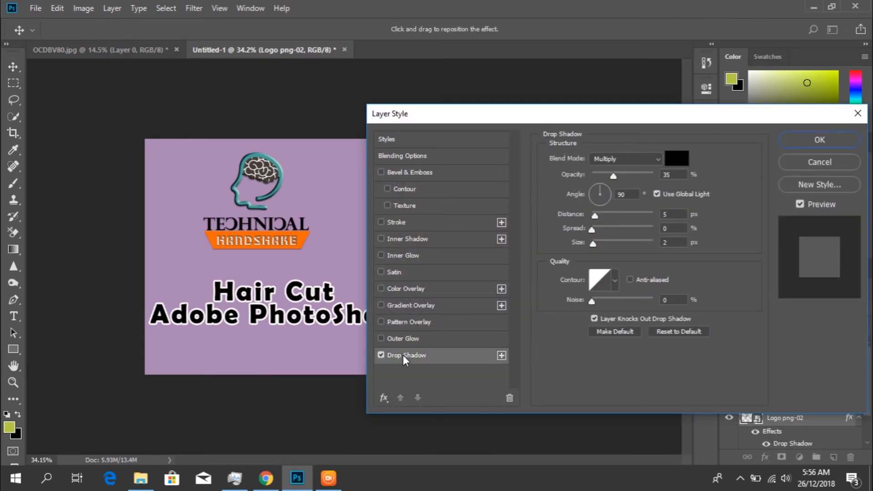
pyautogui.click(800, 138)
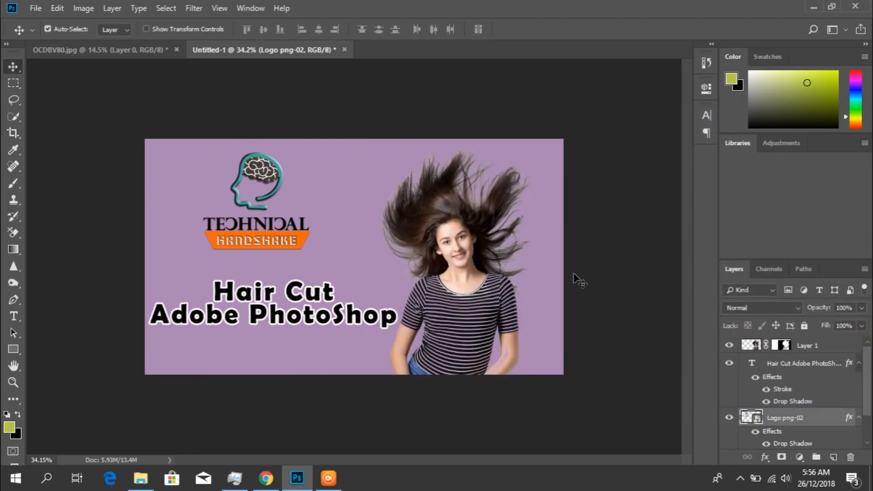